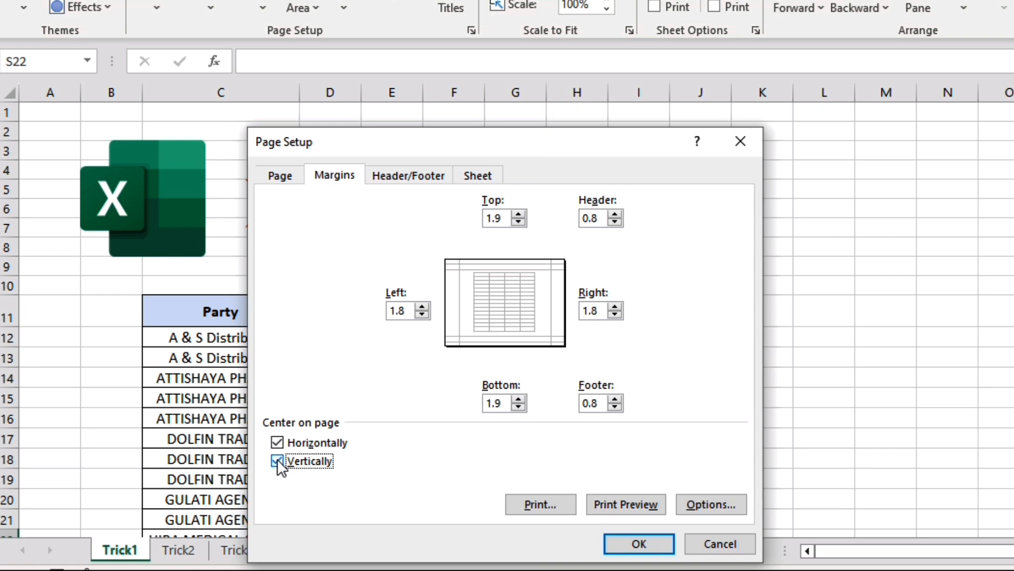
Apply the page setup that centres the sheet horizontally and vertically on the page.
left_click(634, 546)
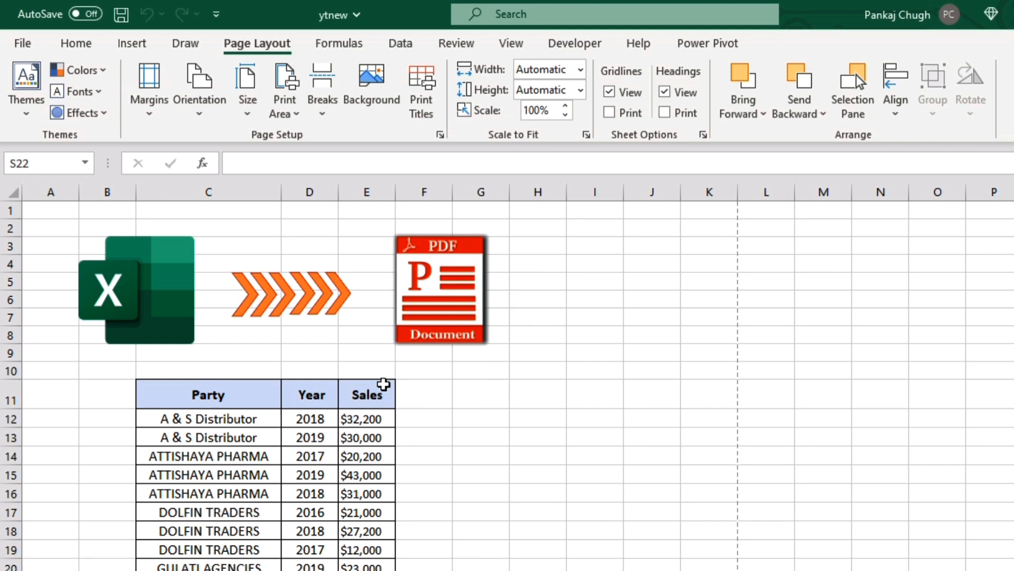
Save the sheet to the Desktop as a PDF named Excelyourday, and open the resulting file.
left_click(24, 44)
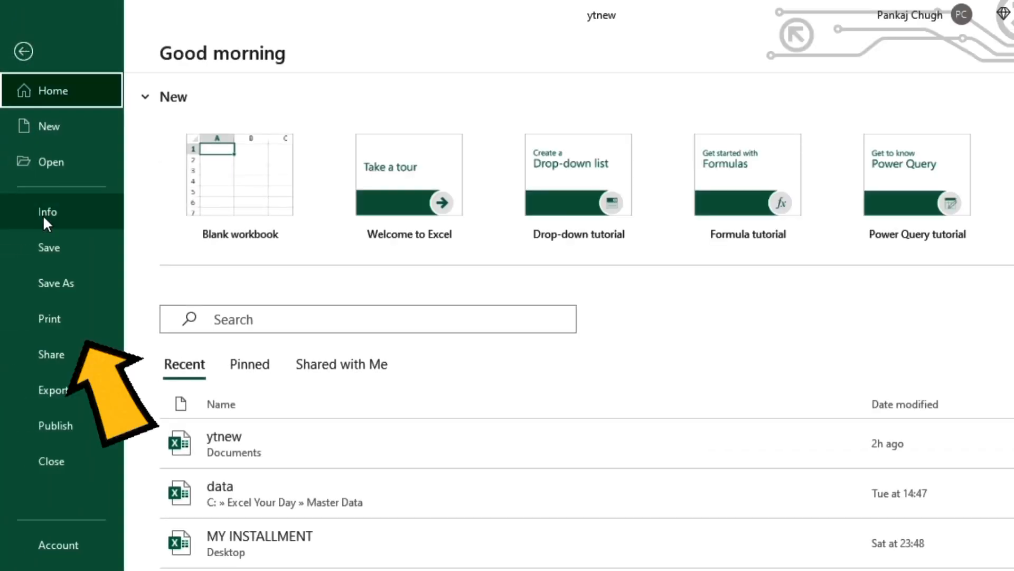
left_click(54, 285)
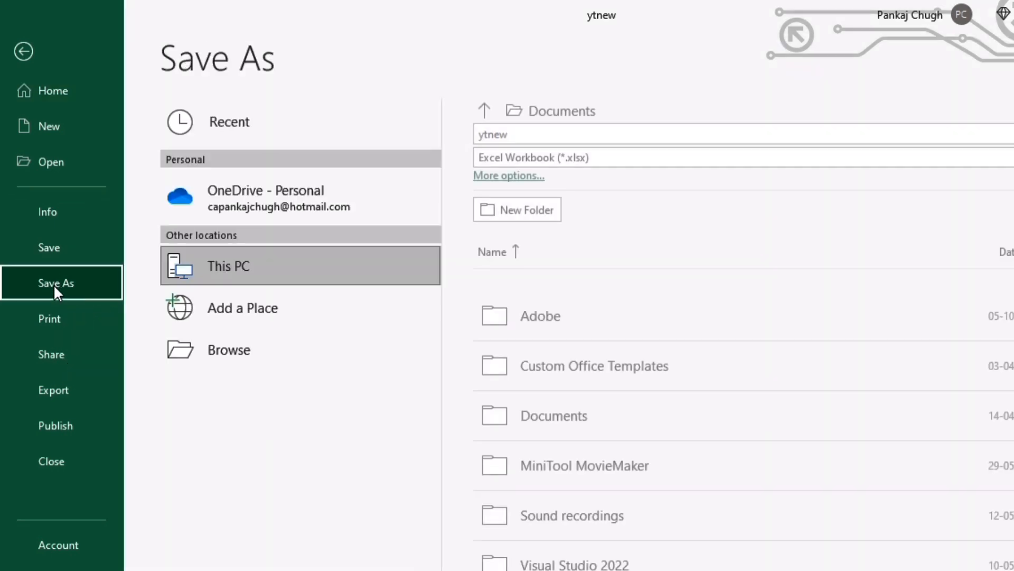
left_click(234, 350)
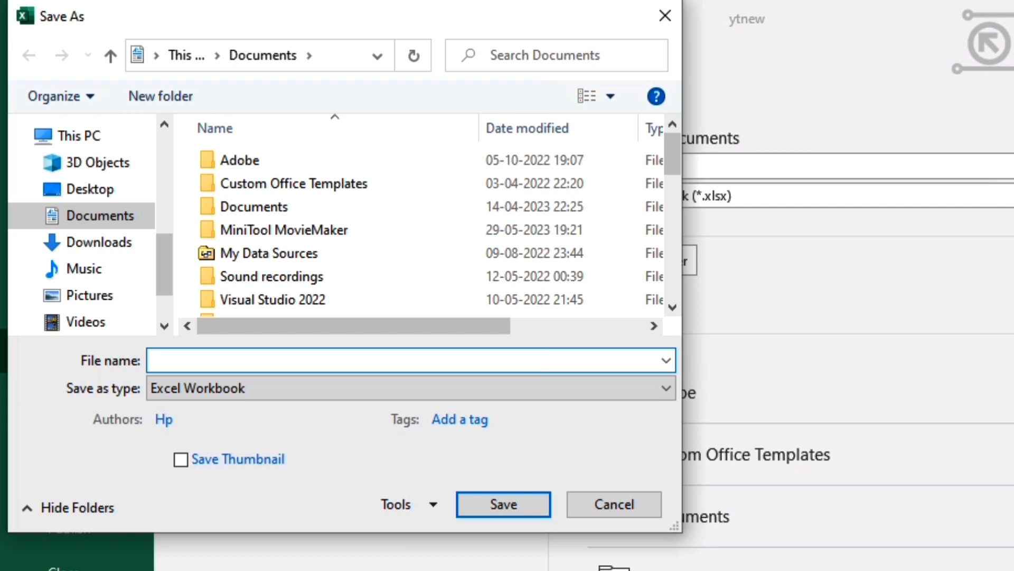
type("Exce")
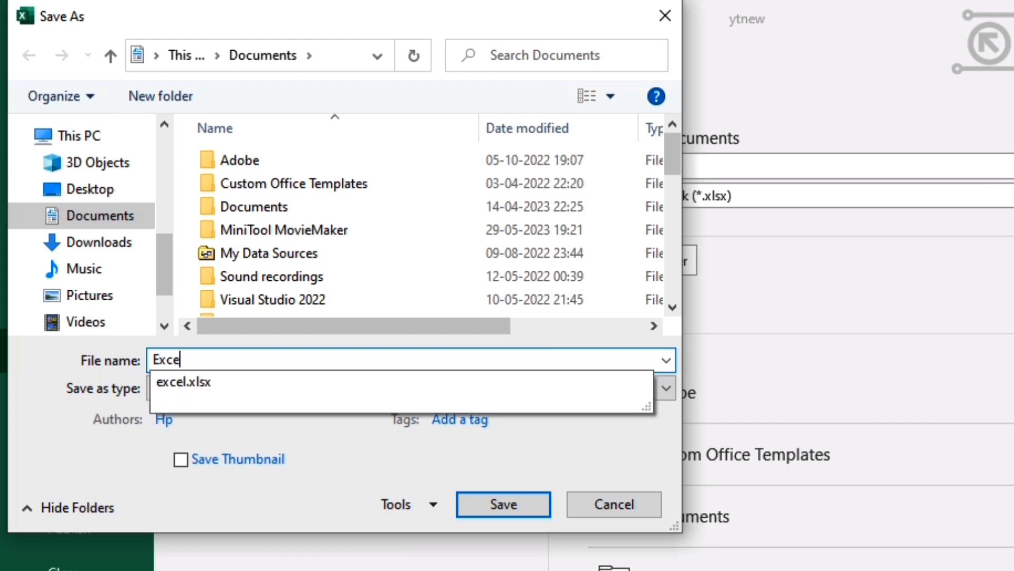
type("lyourday")
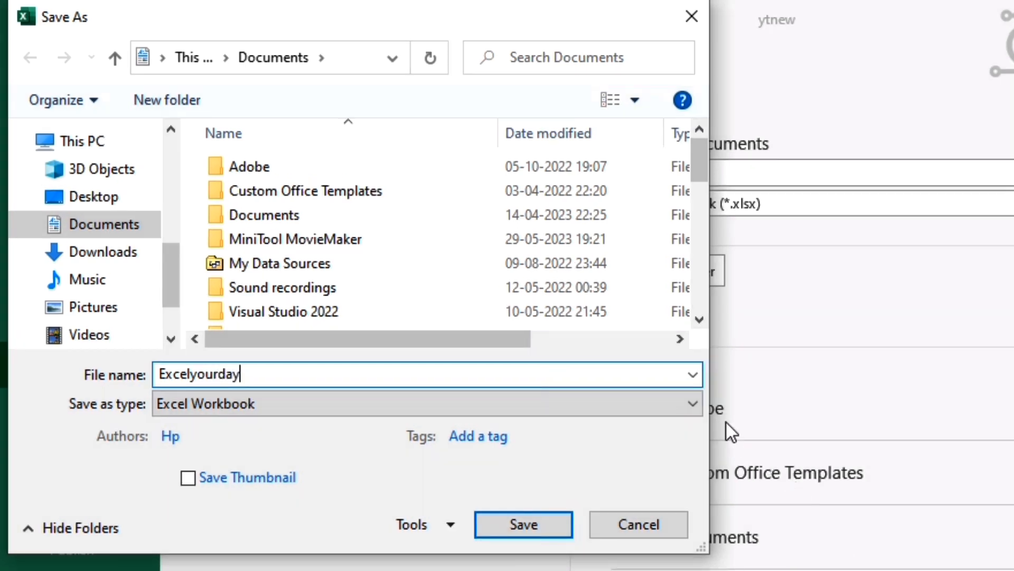
left_click(696, 403)
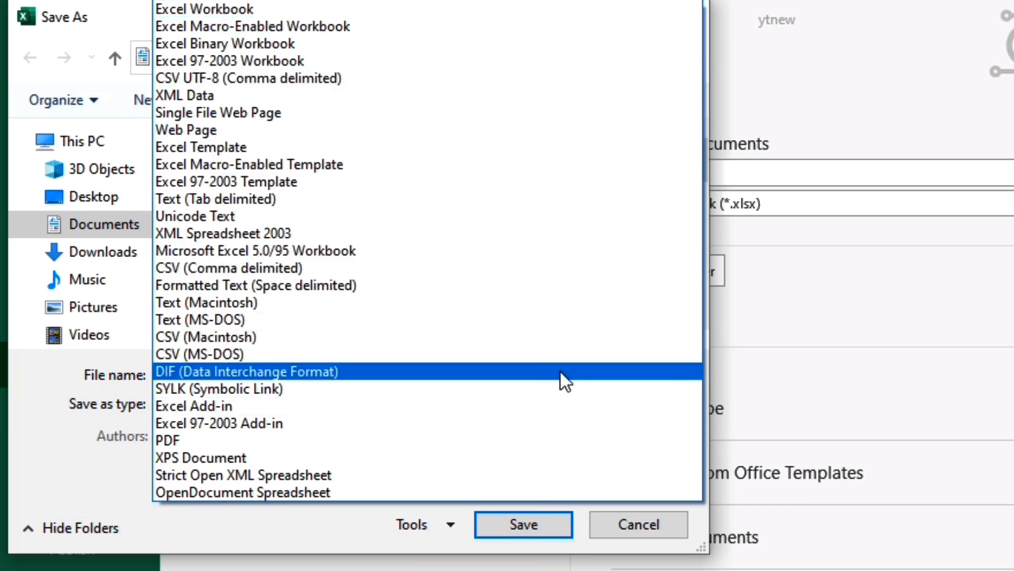
left_click(546, 439)
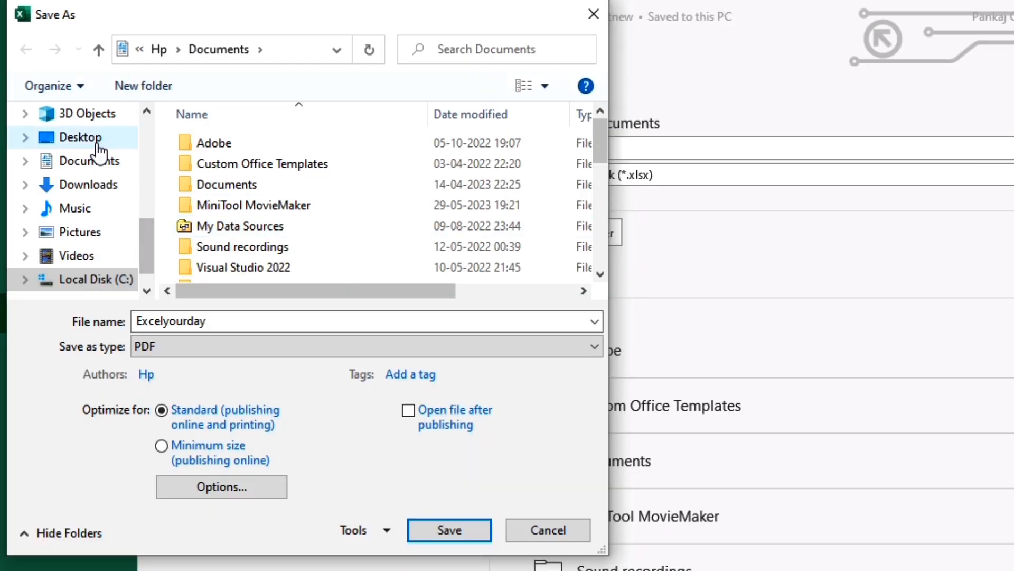
left_click(98, 142)
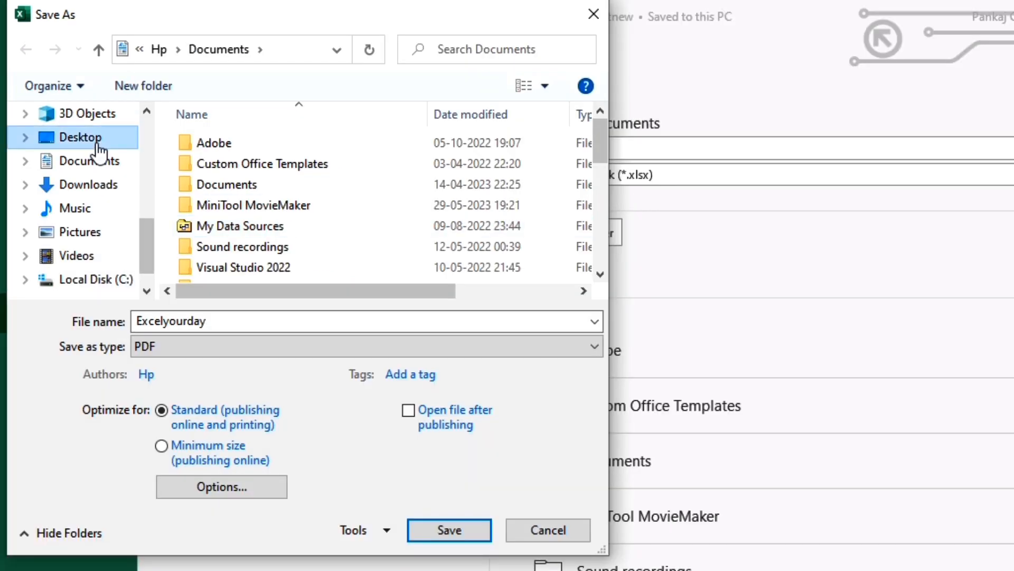
left_click(436, 530)
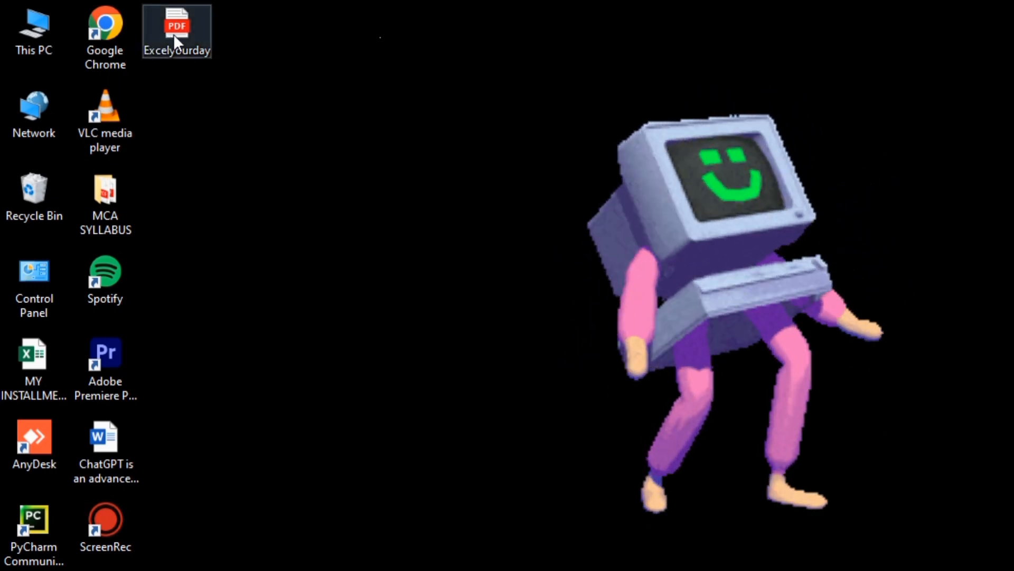
left_click(173, 34)
double_click(173, 34)
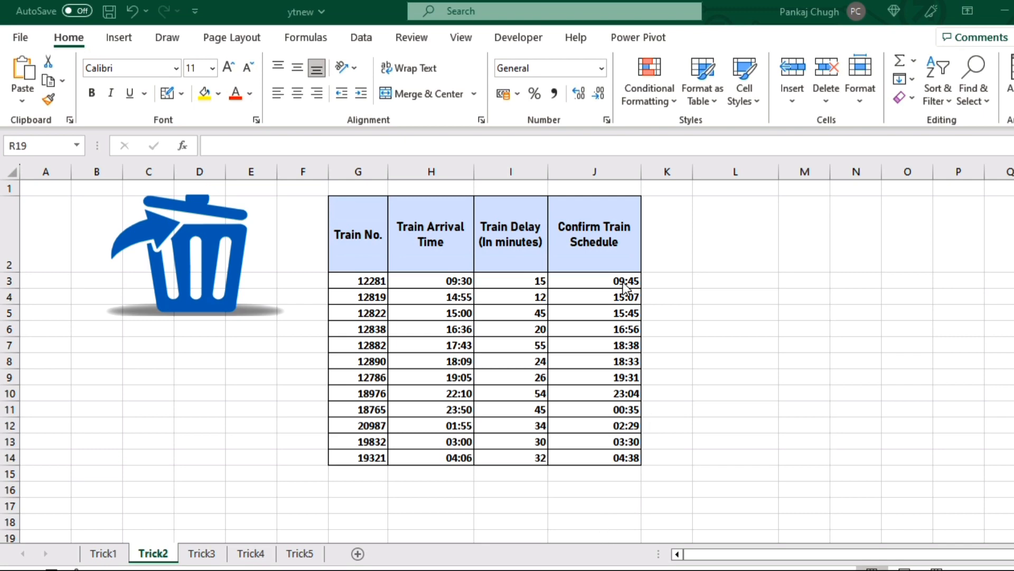
Clear the Confirm Train Schedule values in J3:J14 by pulling the fill handle back over the selected range.
left_click_drag(625, 285, 611, 454)
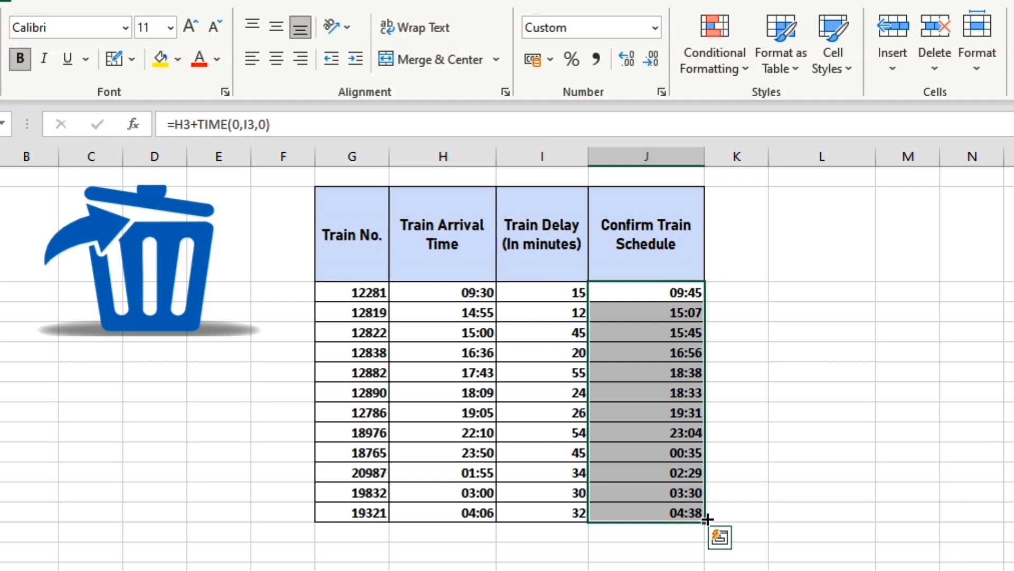
left_click_drag(707, 523, 701, 282)
left_click(1009, 474)
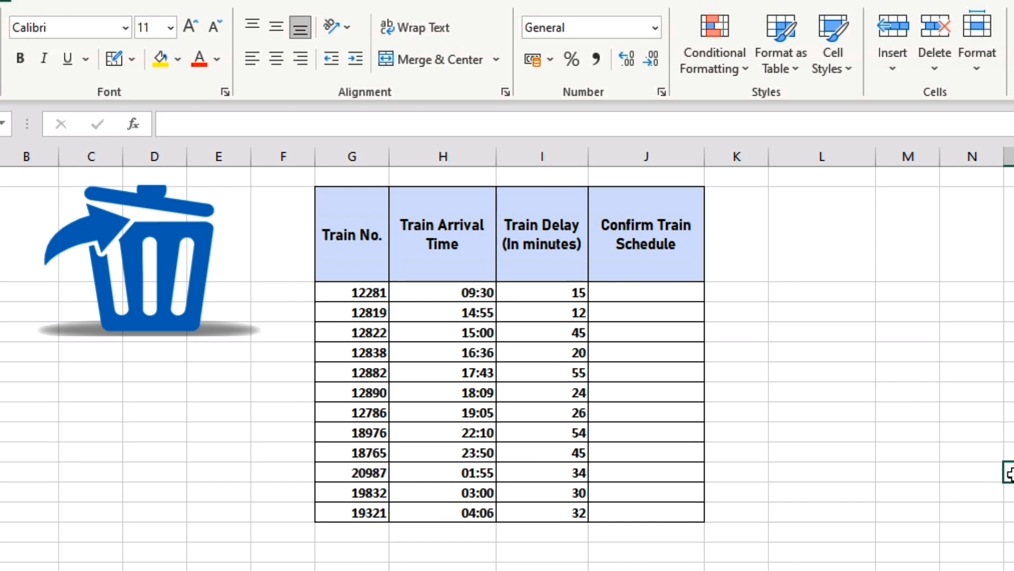
Clear the Train Delay, Train Arrival Time and Train No. values in rows 3 to 14 with the fill handle.
left_click_drag(546, 290, 572, 291)
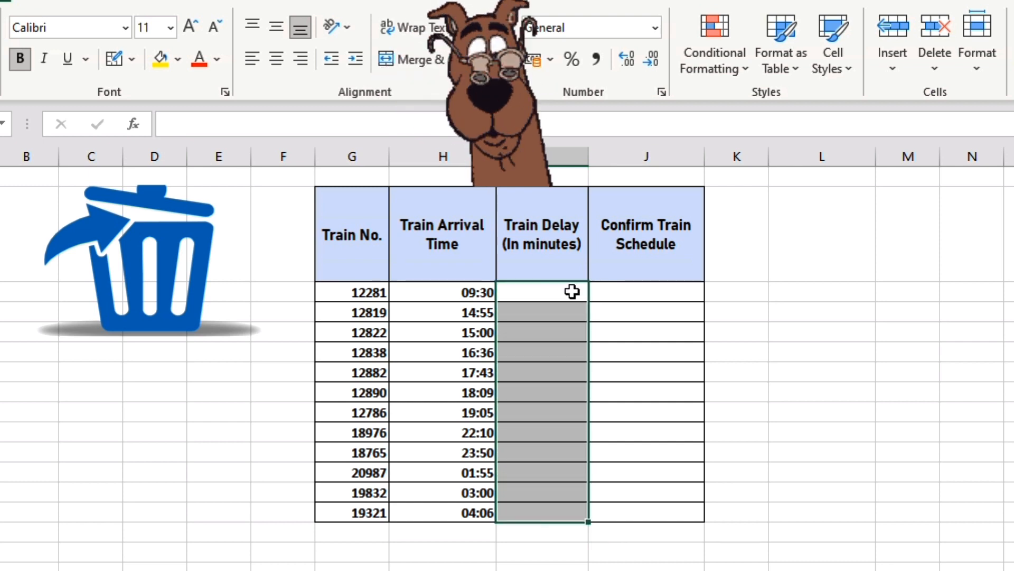
mouse_move(487, 292)
left_mouse_down()
mouse_move(458, 505)
mouse_move(485, 410)
mouse_move(482, 290)
left_mouse_up()
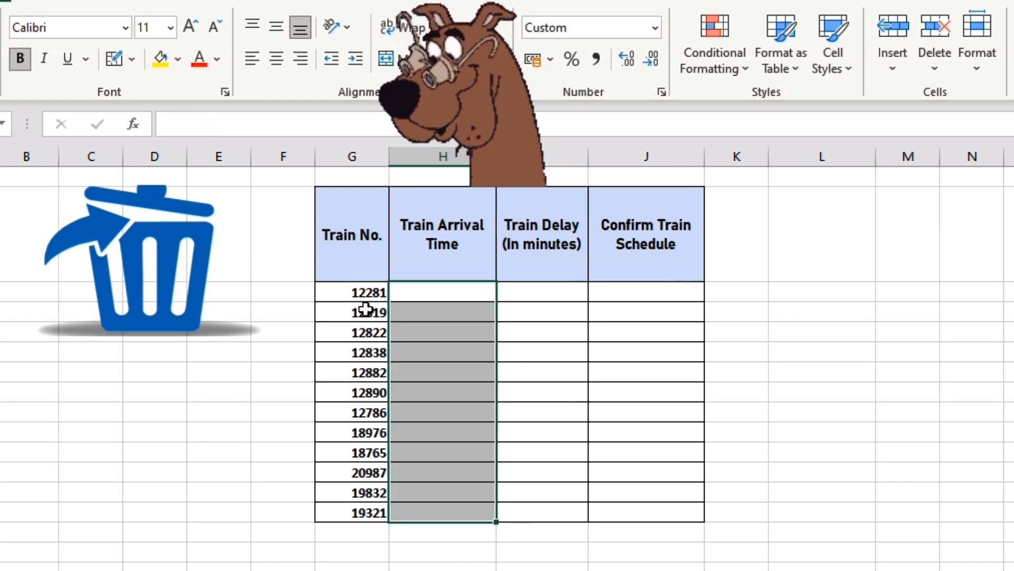
left_click_drag(367, 294, 414, 285)
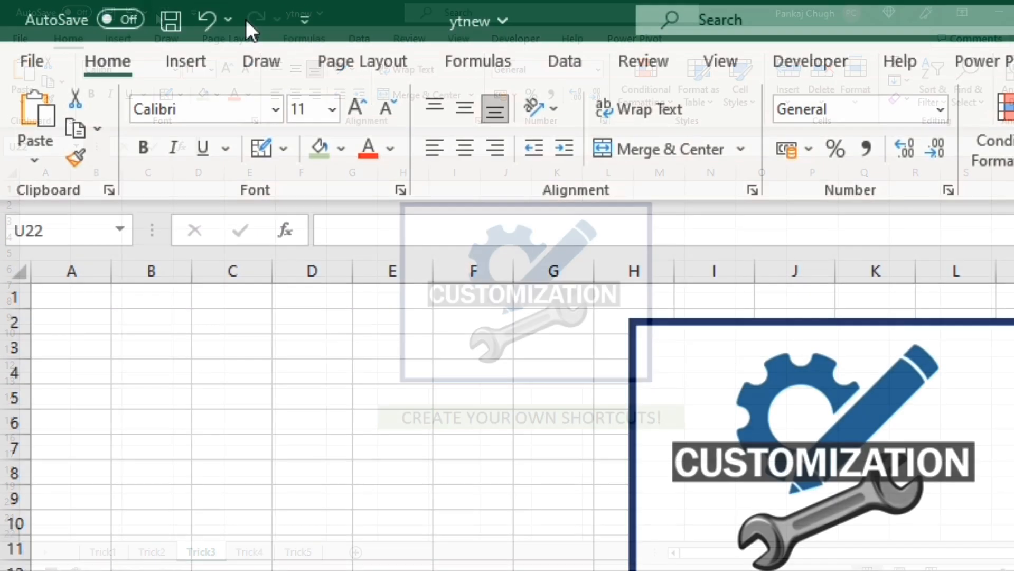
Open the ribbon customization options and switch to the Quick Access Toolbar settings.
right_click(157, 13)
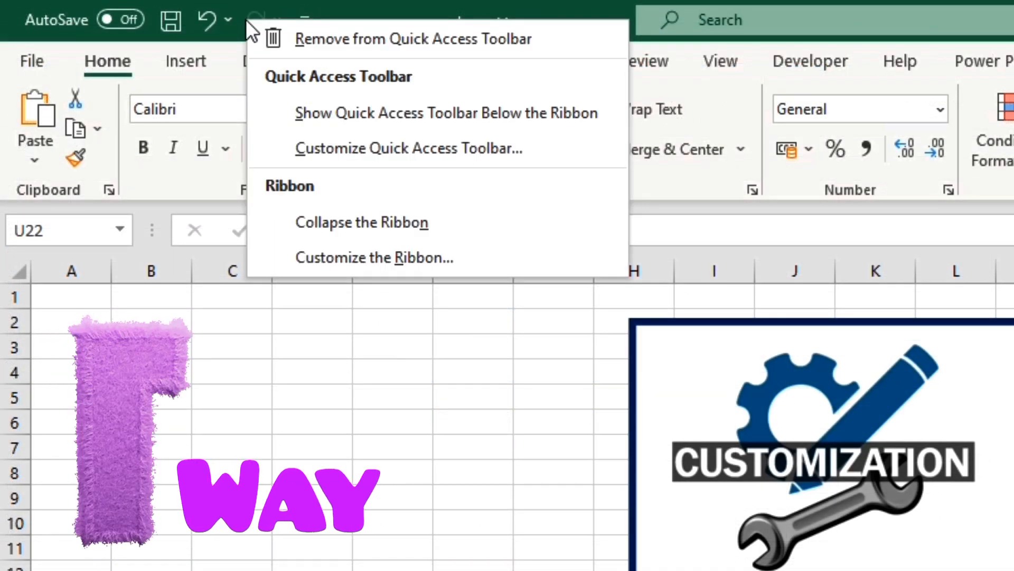
left_click(347, 254)
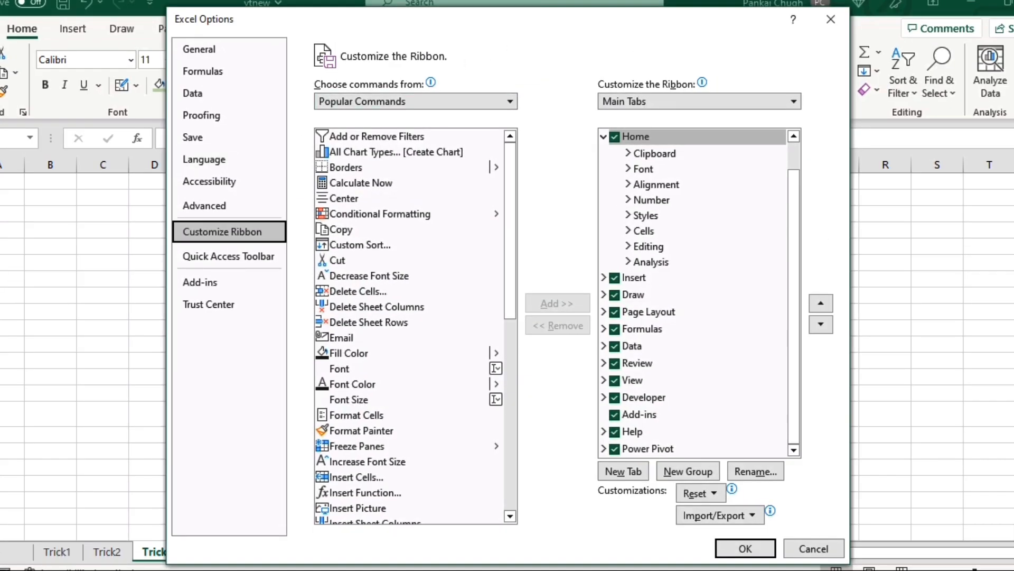
left_click(273, 256)
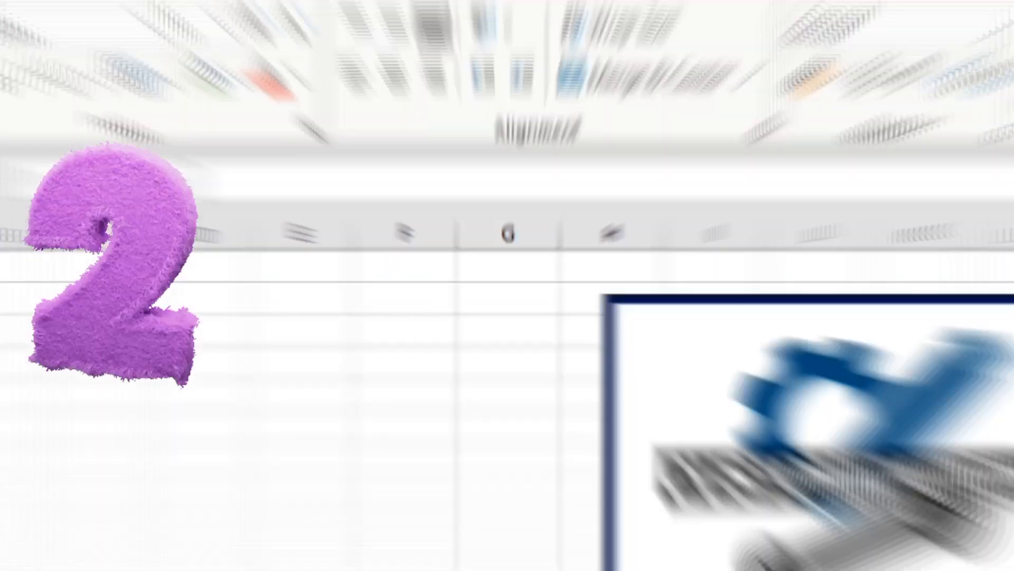
Add the Delete Sheet Columns and Delete Sheet Rows commands to the Quick Access Toolbar.
left_click(284, 17)
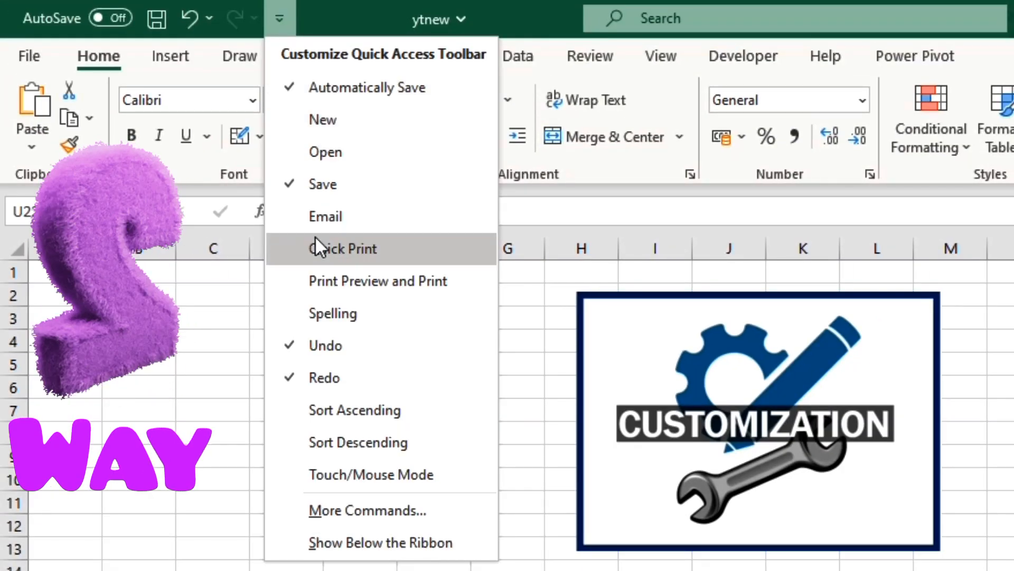
left_click(325, 510)
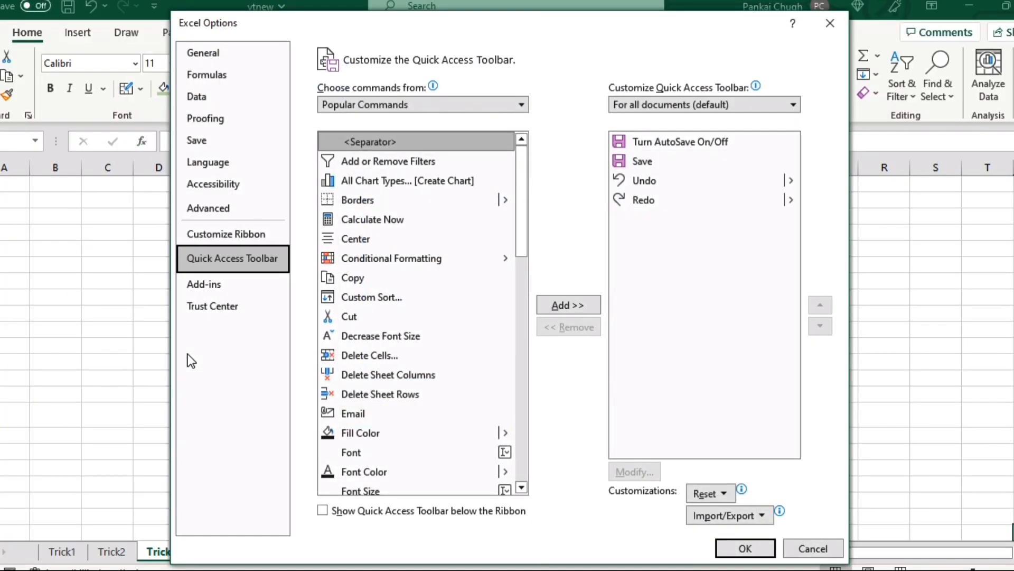
left_click_drag(523, 210, 524, 241)
left_click(435, 319)
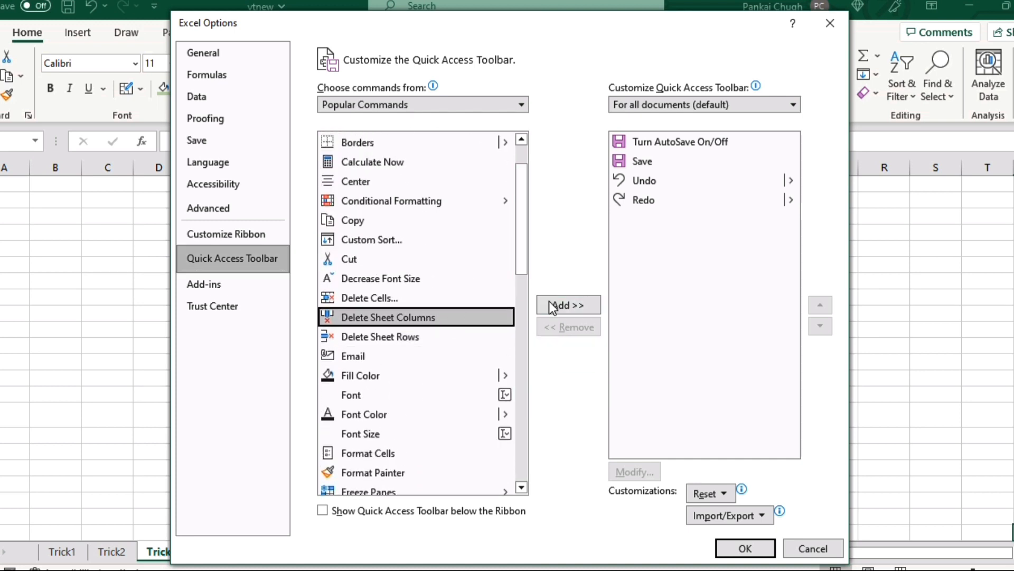
left_click(550, 302)
left_click(437, 339)
left_click(576, 304)
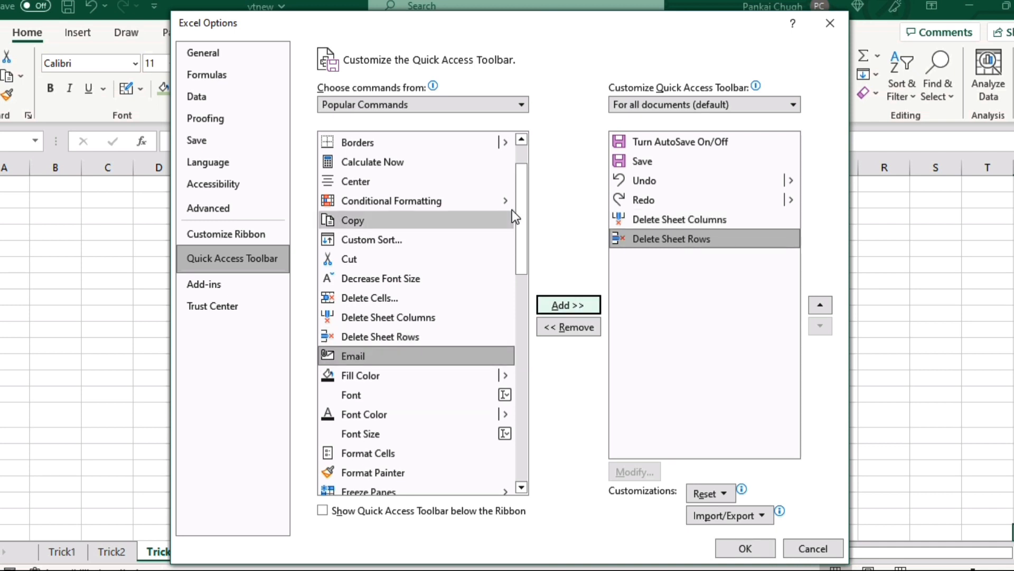
Add Format Painter and All Chart Types [Create Chart] to the Quick Access Toolbar and apply the customization.
left_click_drag(516, 217, 518, 290)
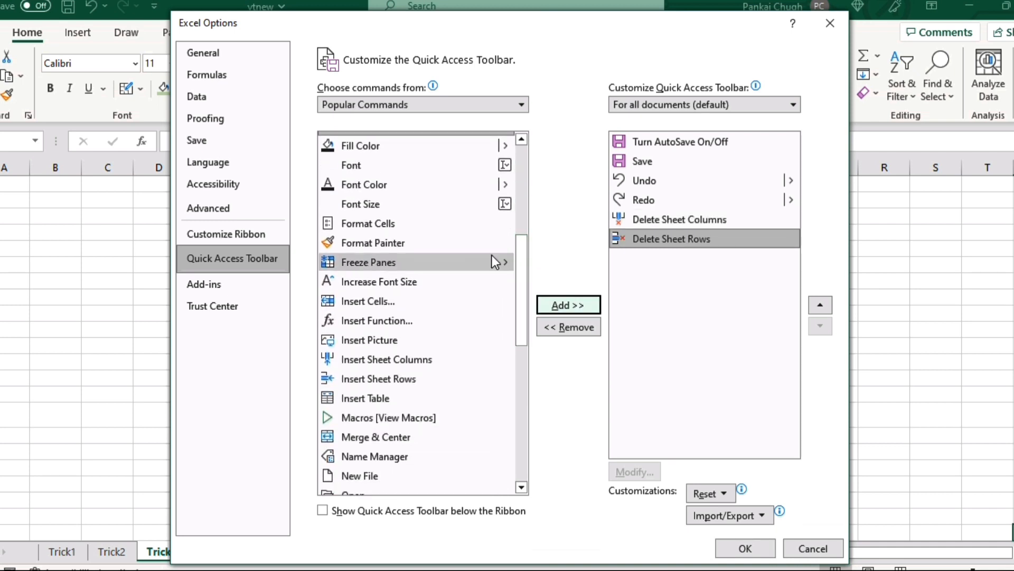
left_click(476, 242)
left_click(569, 306)
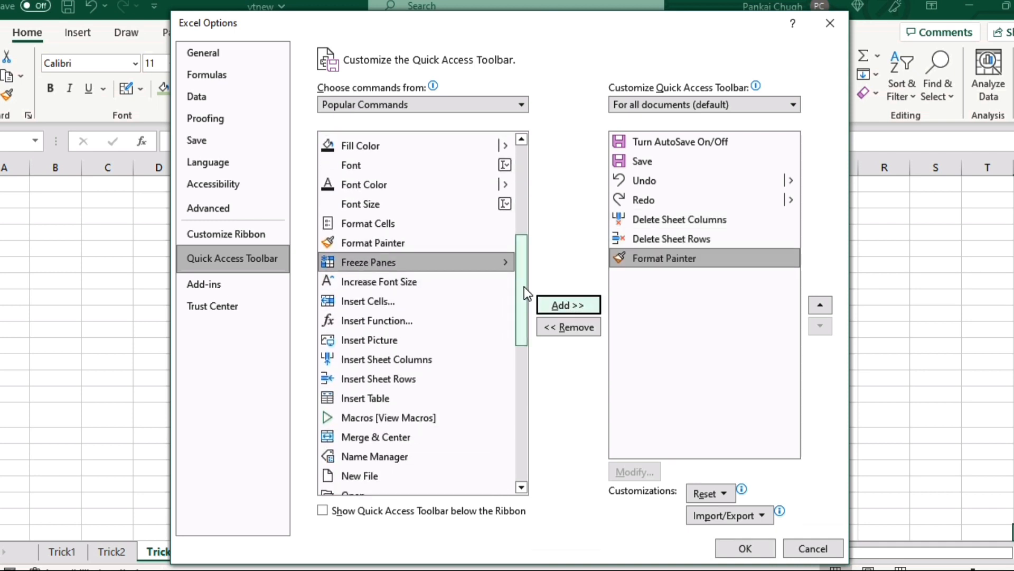
left_click_drag(524, 287, 528, 186)
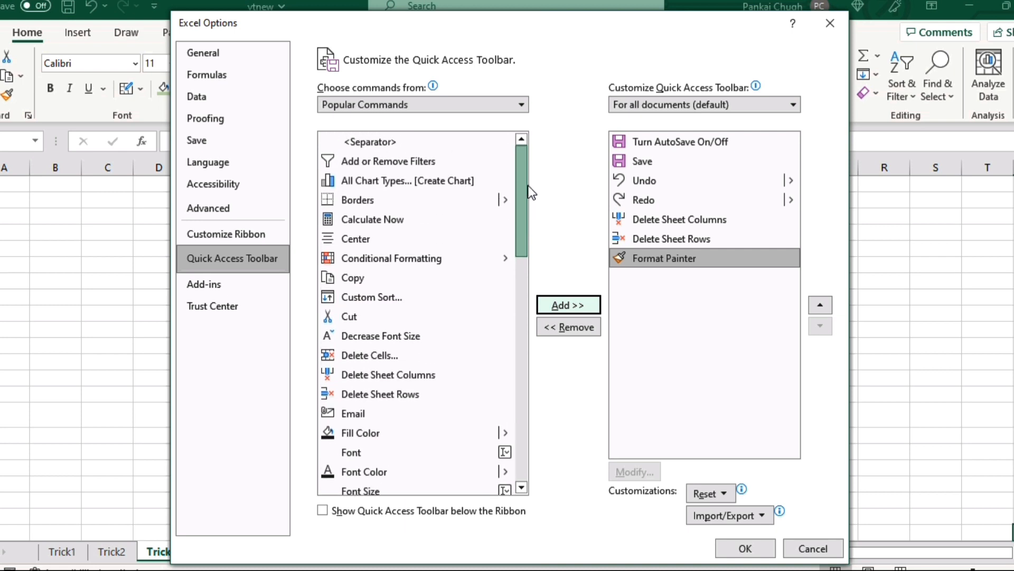
left_click(509, 179)
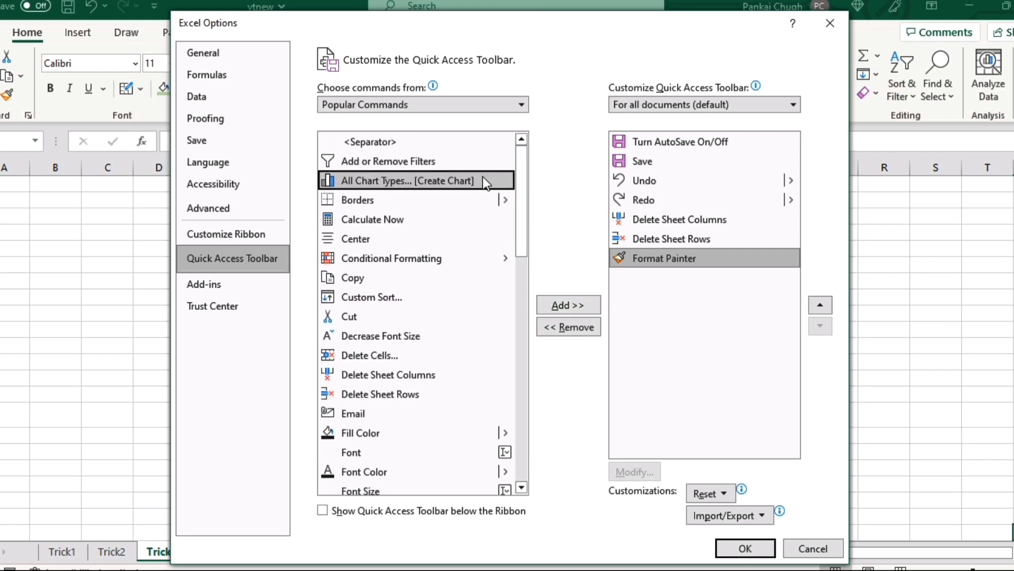
left_click(562, 303)
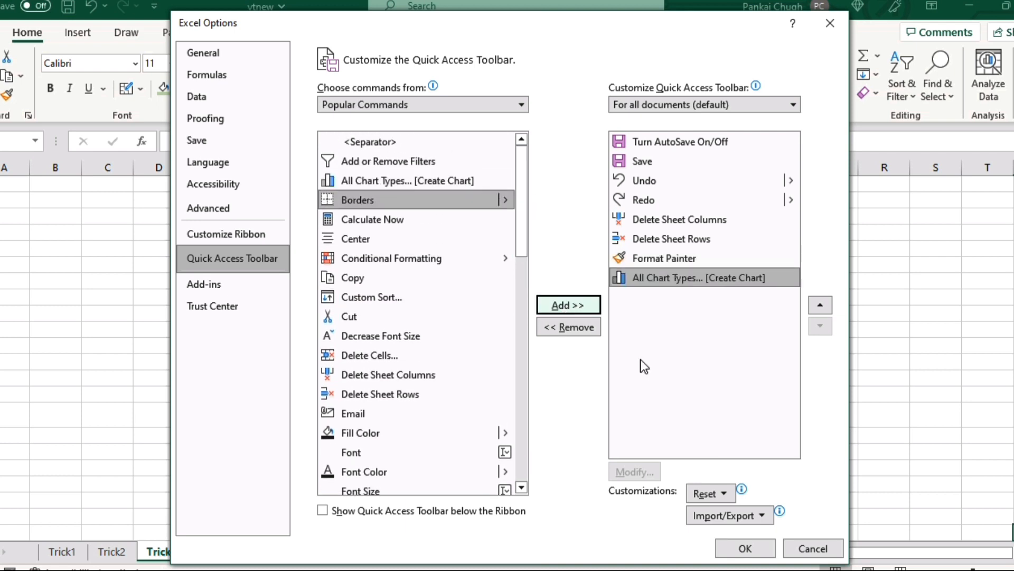
left_click(744, 548)
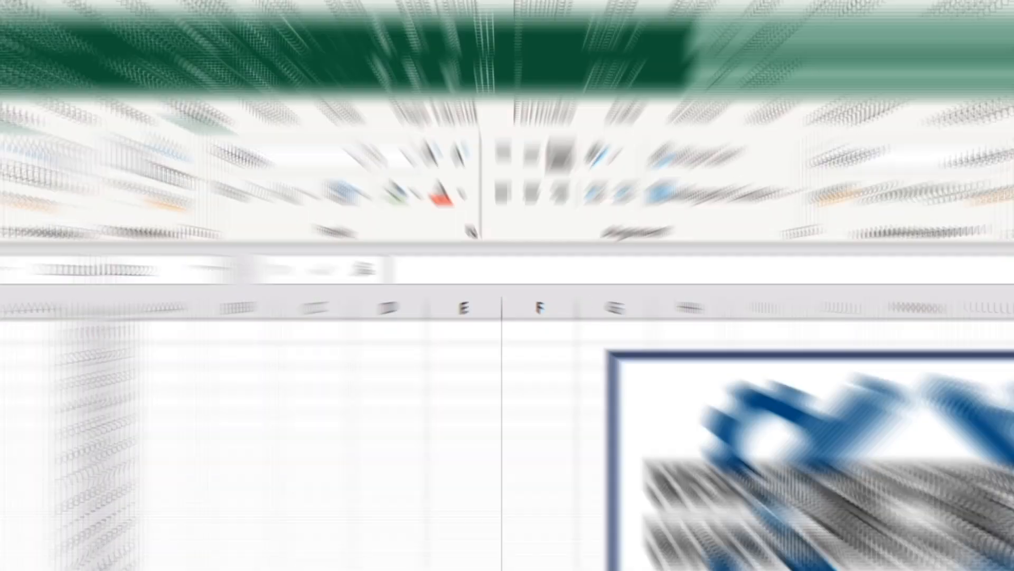
Enter a list of four first names in cells D8 to D11.
type("Rohan")
key("Return")
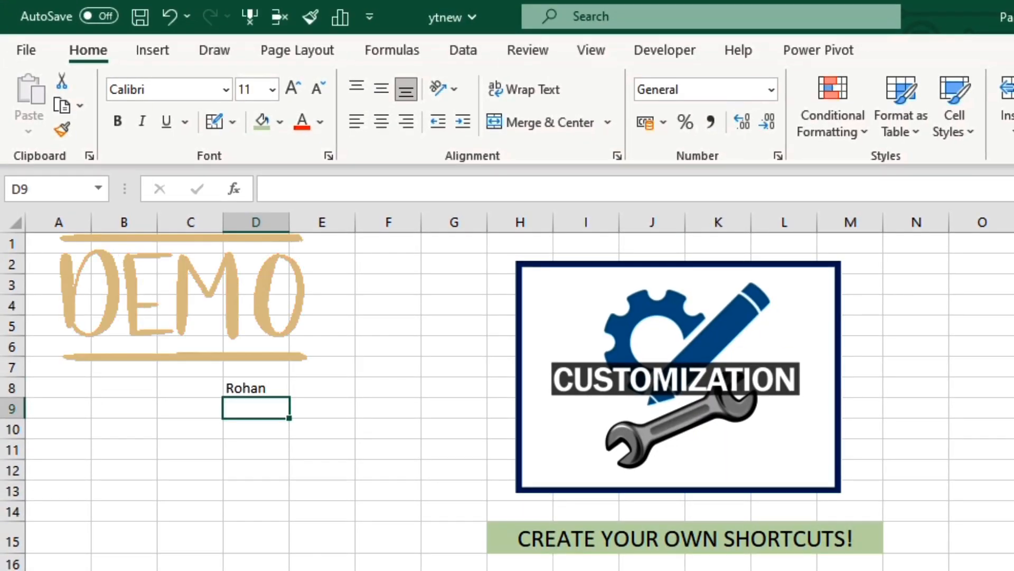
type("Nikita")
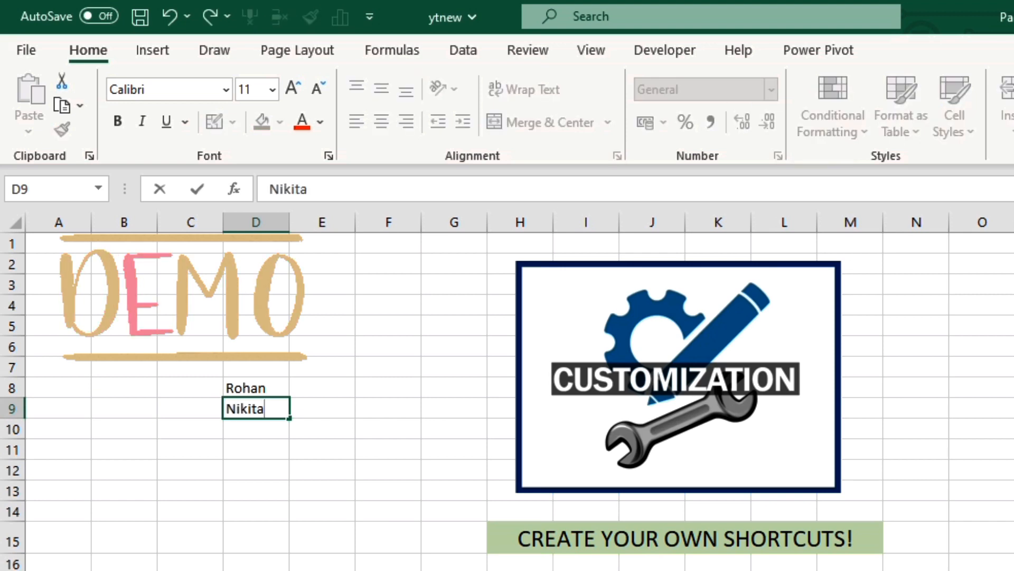
key("Return")
type("Nisha")
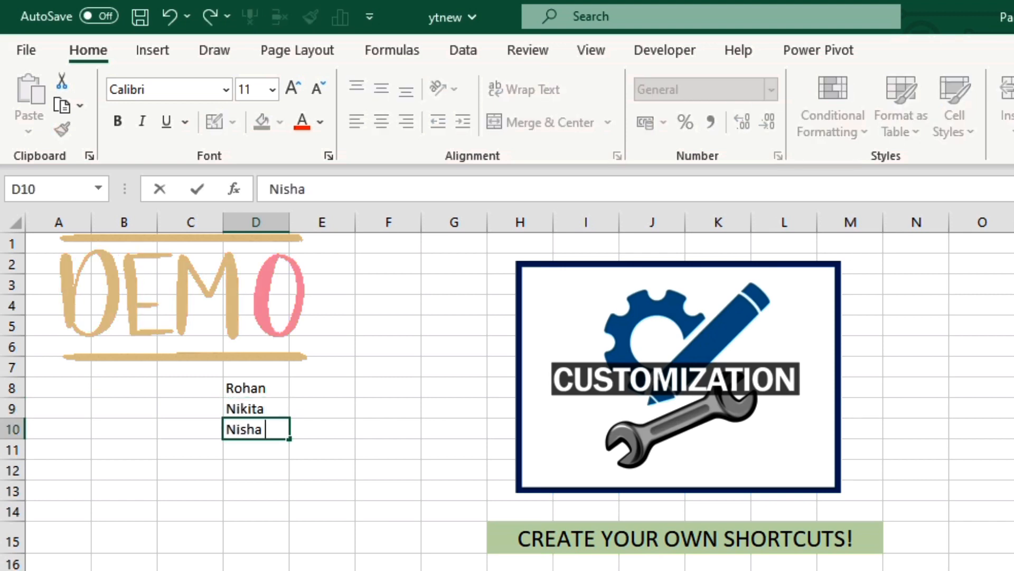
key("Return")
type("A")
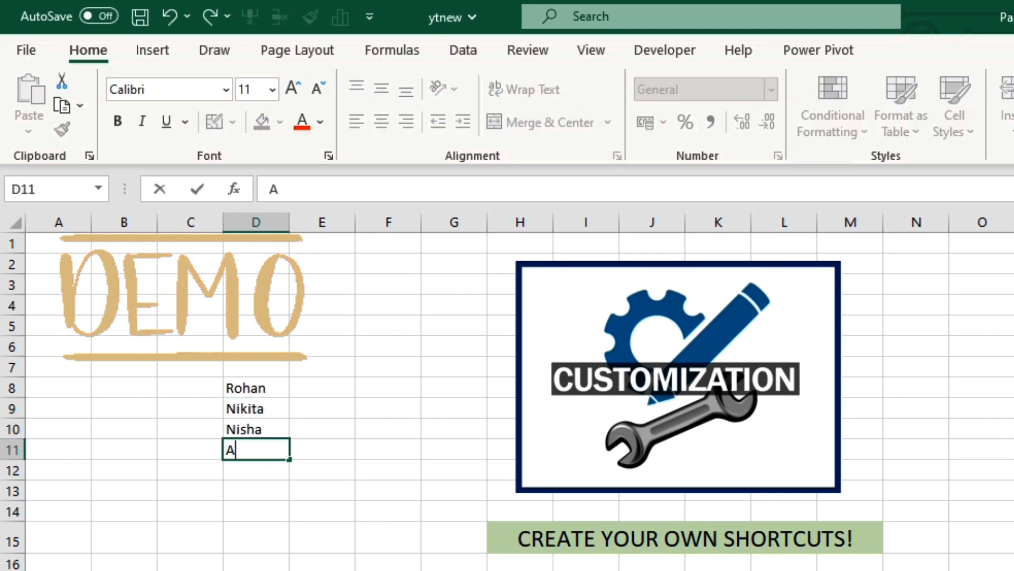
type("nkit")
key("Return")
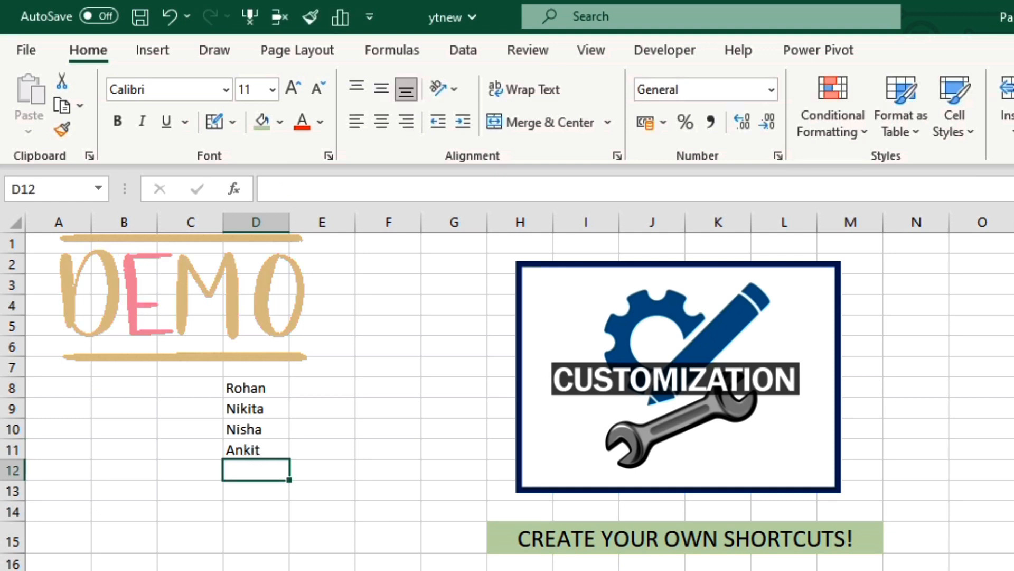
Select the name list in D8 to D12 and delete its column with the custom Delete Sheet Columns shortcut.
left_click_drag(285, 388, 272, 467)
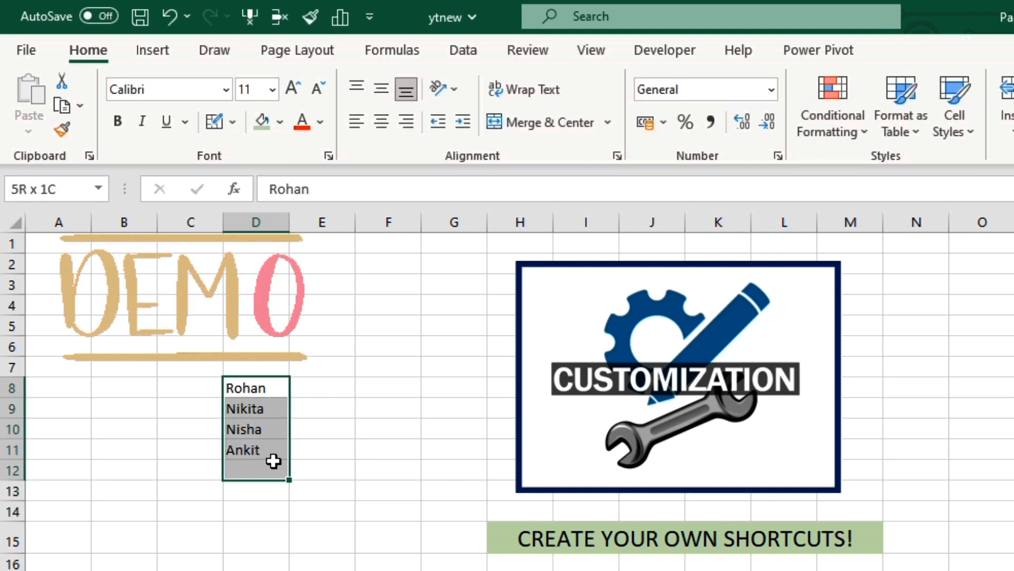
left_click(251, 15)
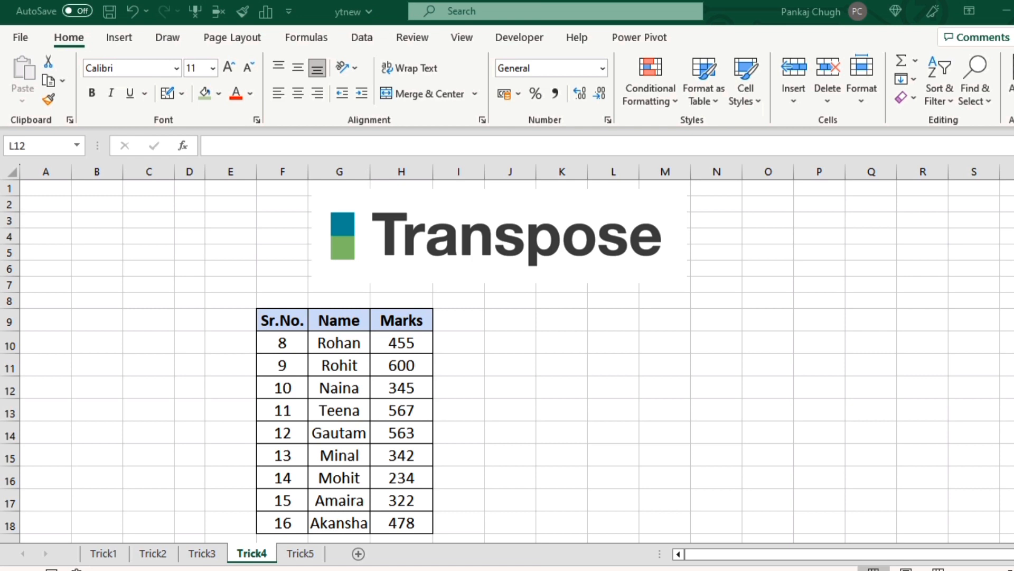
Copy the Sr.No., Name and Marks table in F9 to H18 on the Trick4 sheet.
left_click(1013, 538)
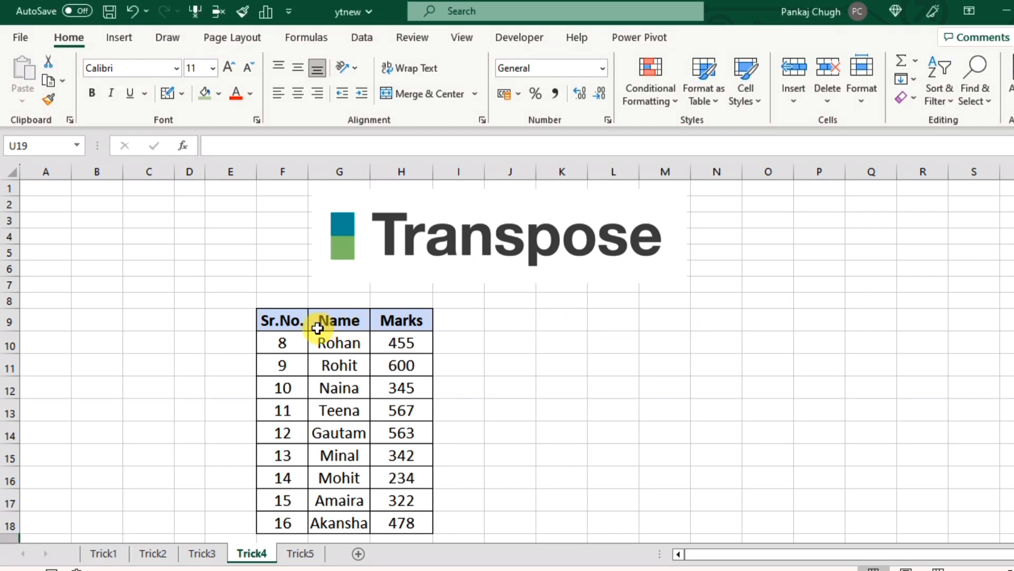
left_click_drag(290, 321, 409, 521)
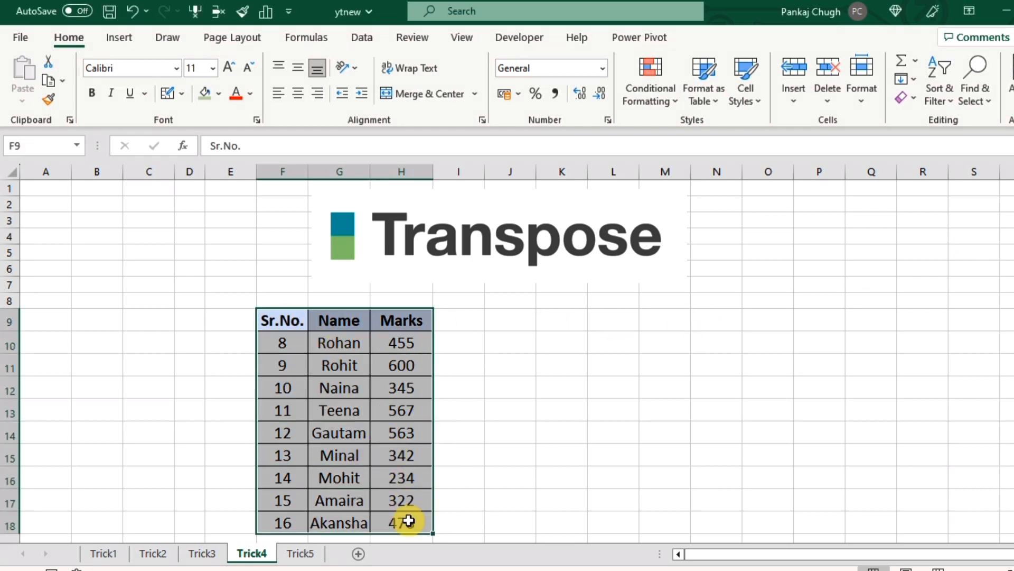
key("ctrl+c")
right_click(400, 465)
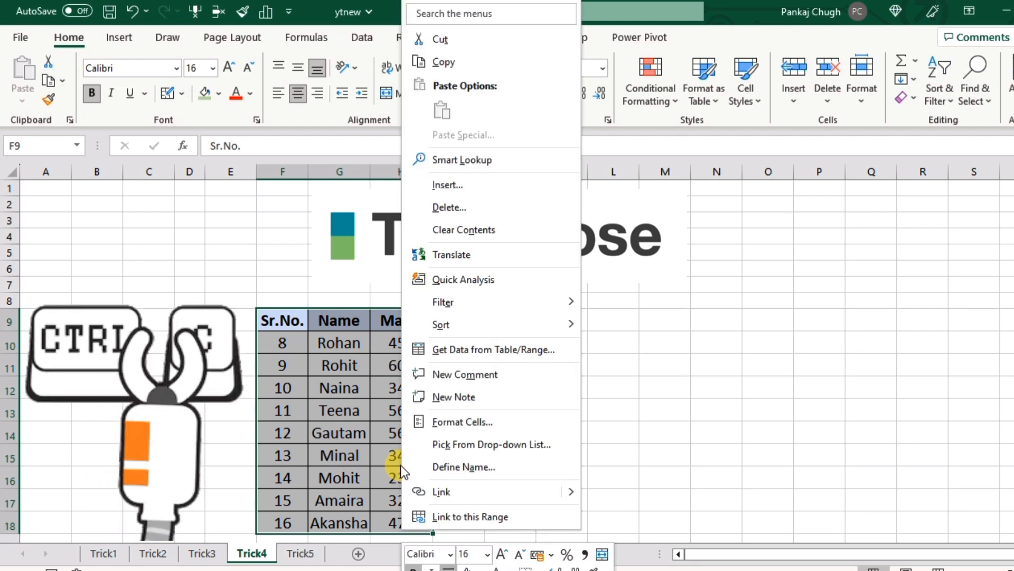
left_click(493, 63)
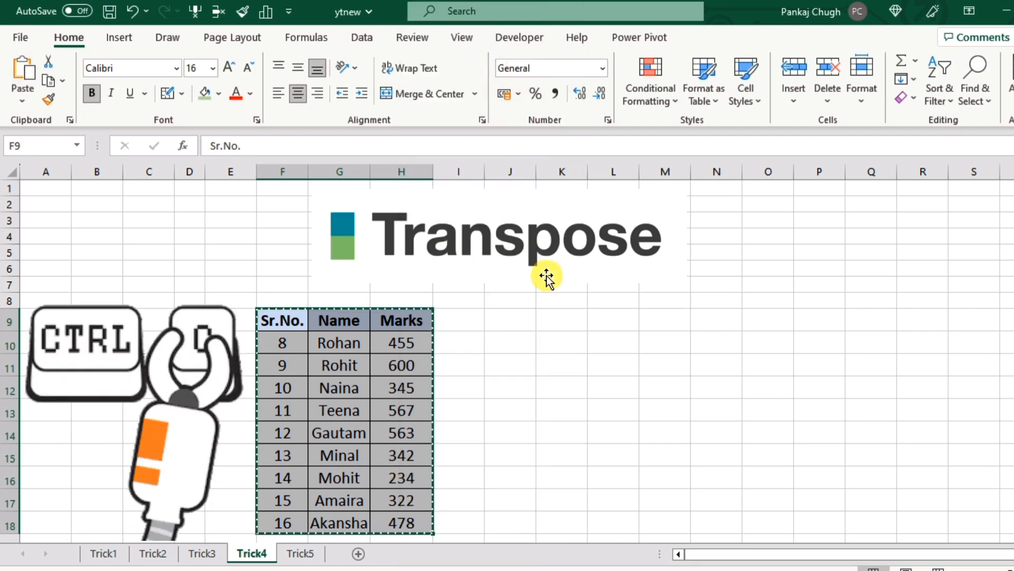
Paste the copied table at J9 using Paste Special with the Transpose option.
left_click(509, 318)
right_click(516, 325)
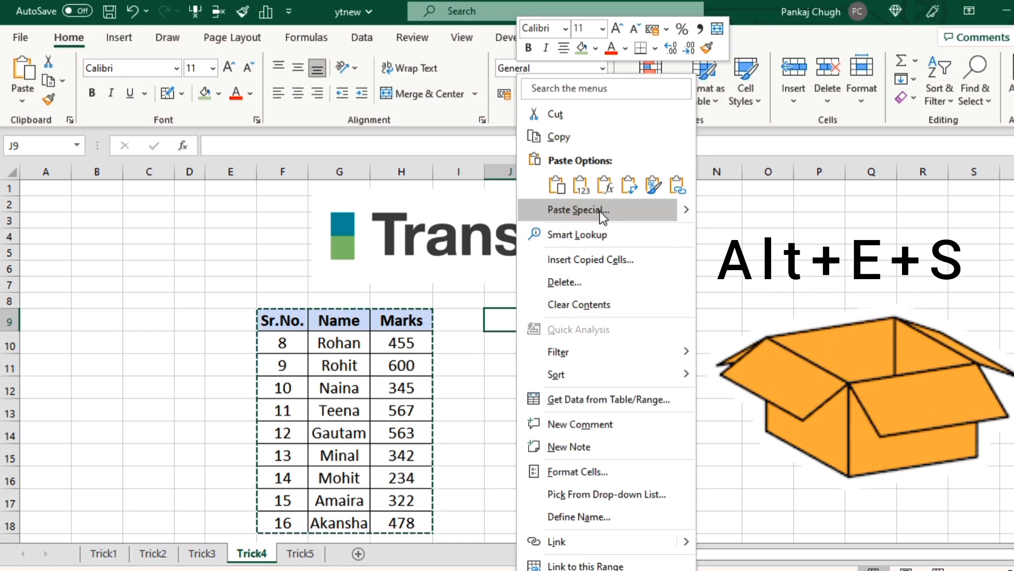
left_click(600, 210)
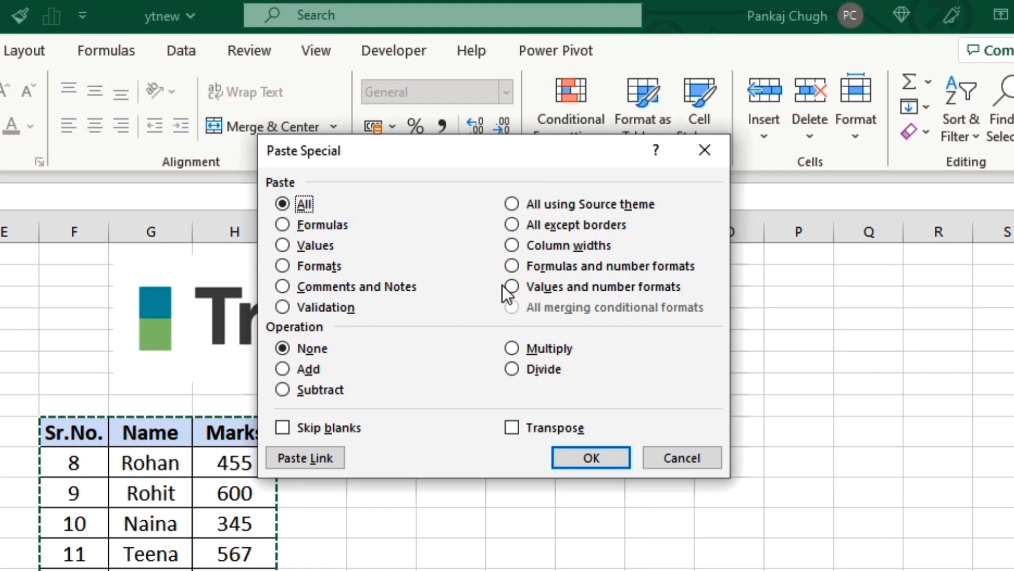
left_click(511, 427)
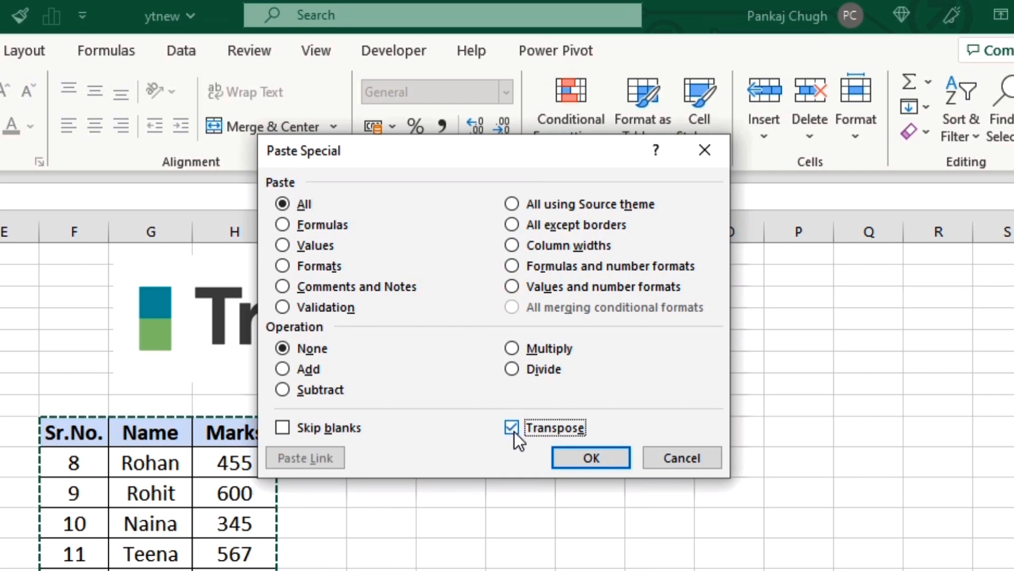
left_click(584, 458)
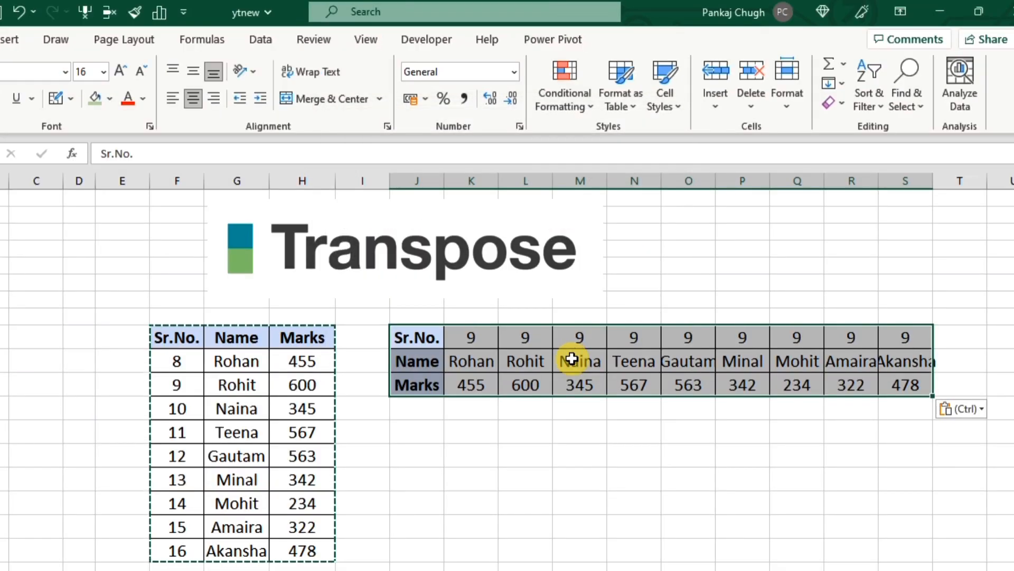
Widen columns S and O so the longer names in the transposed table fit their cells.
left_click(584, 507)
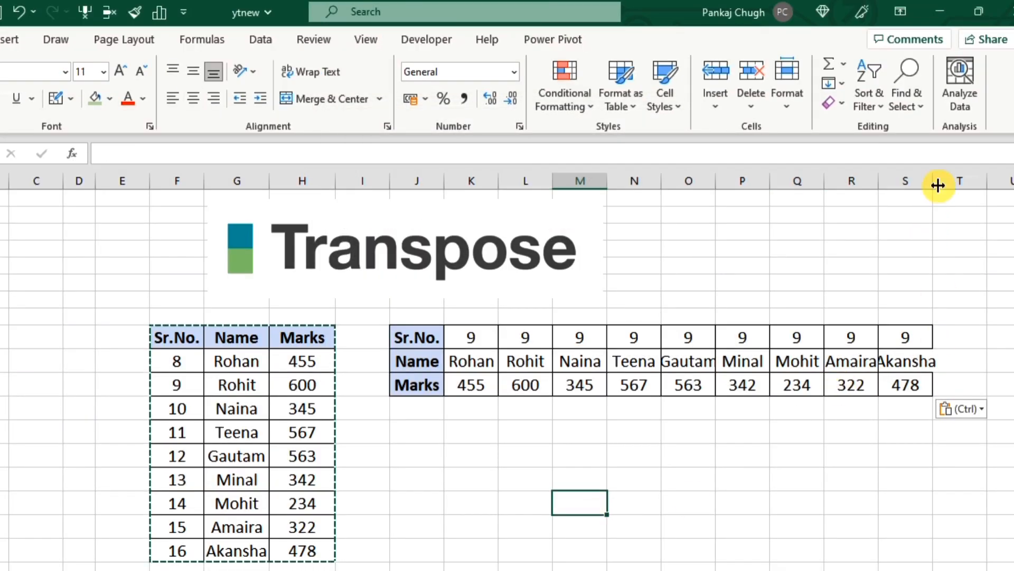
left_click_drag(934, 183, 951, 185)
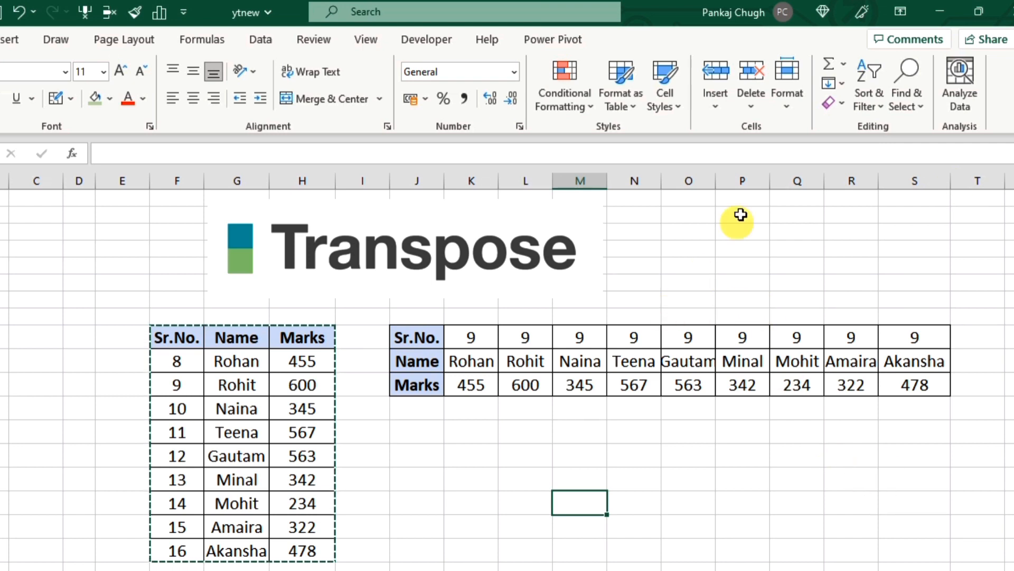
left_click_drag(716, 181, 725, 181)
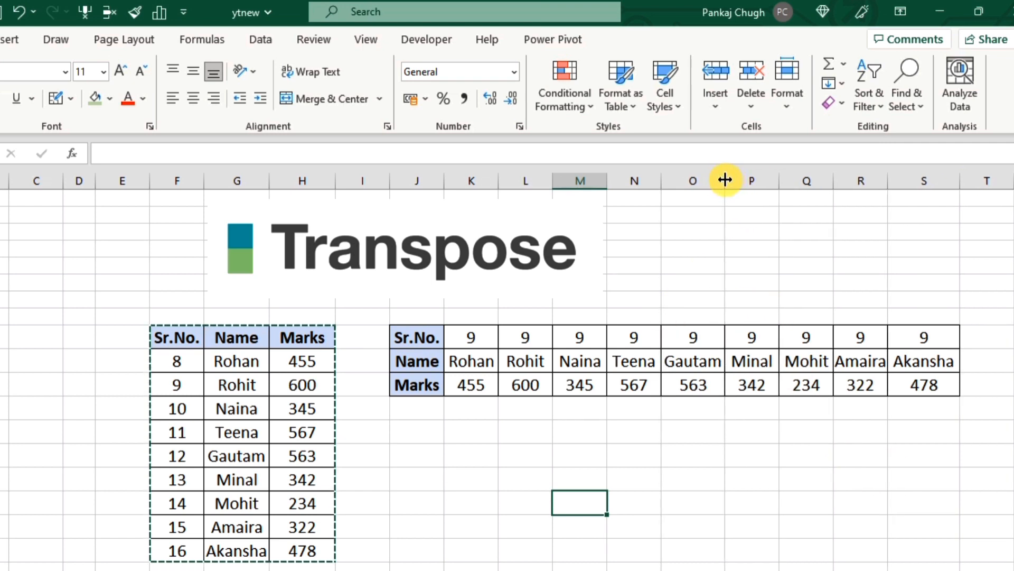
left_click(972, 566)
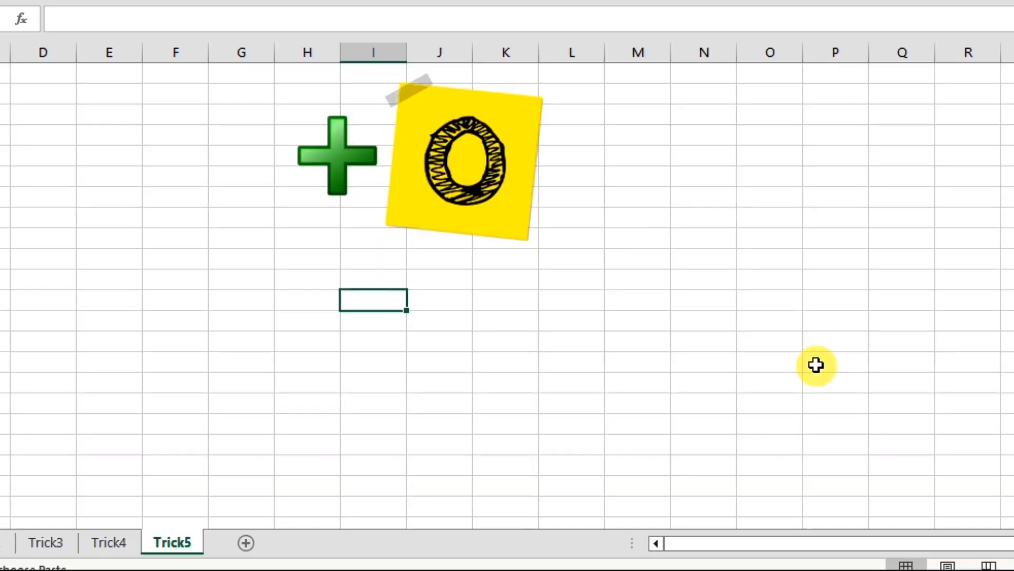
type("04567")
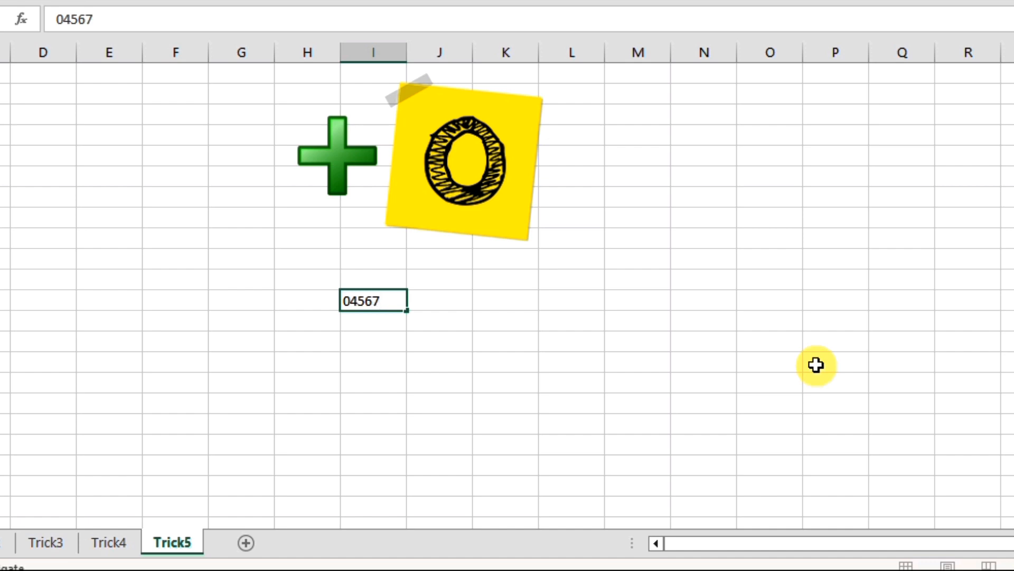
key("Return")
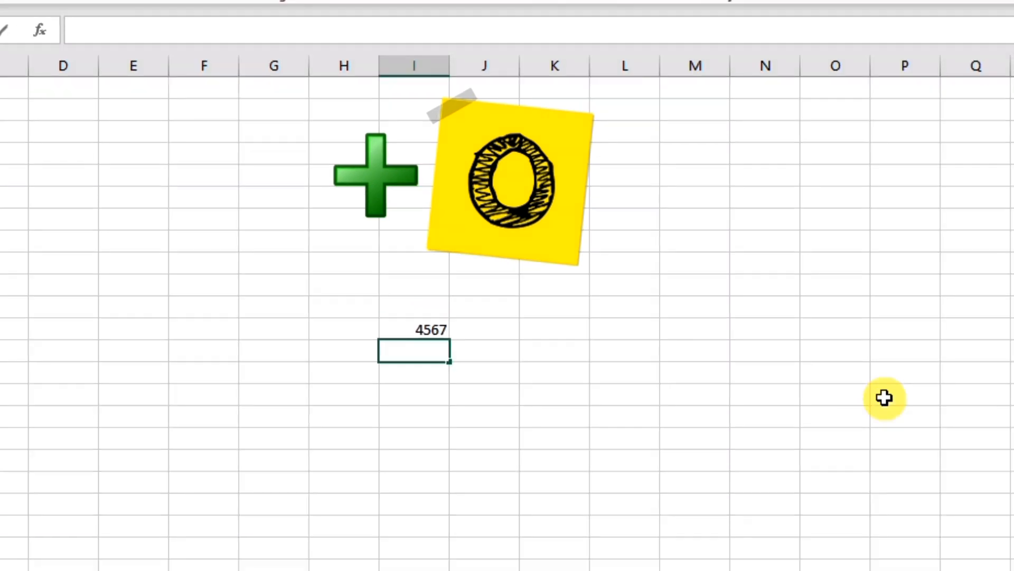
type("0098765")
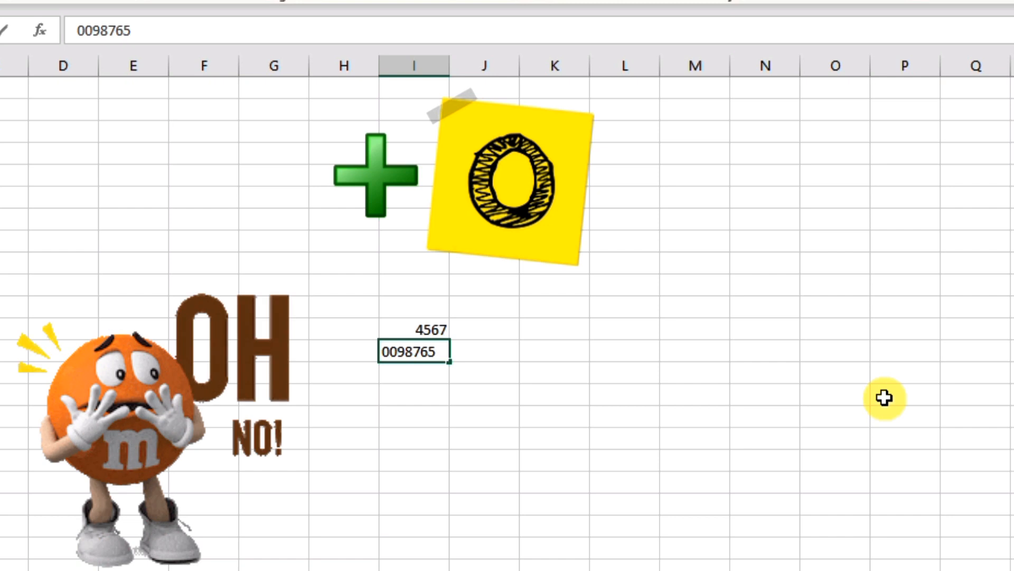
key("Return")
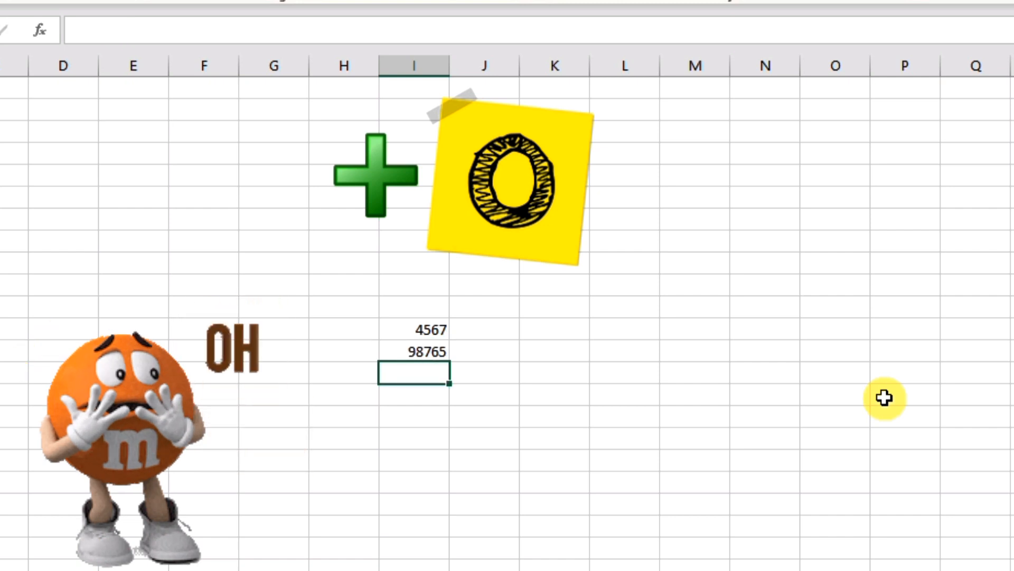
type("000007776666")
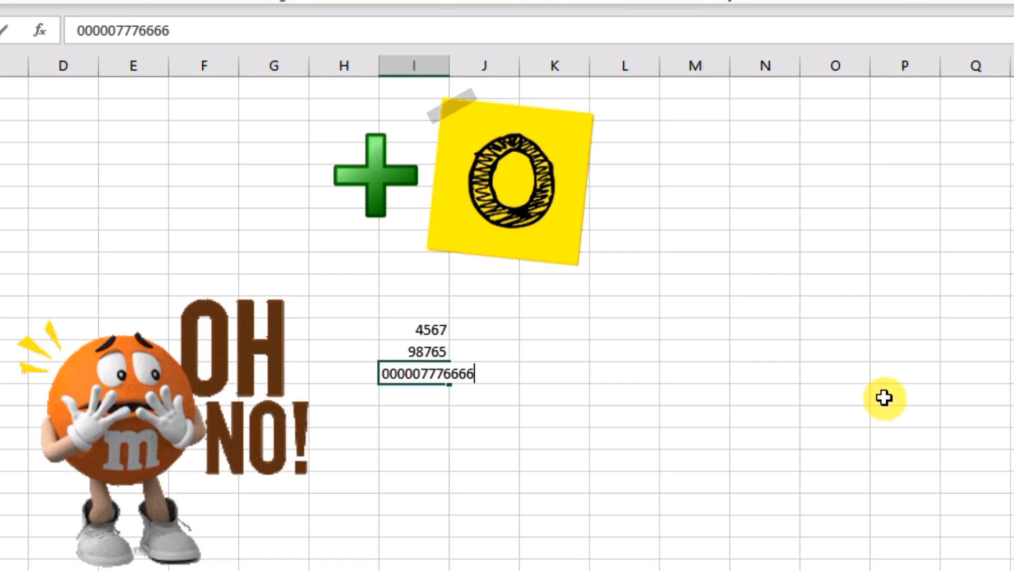
key("Return")
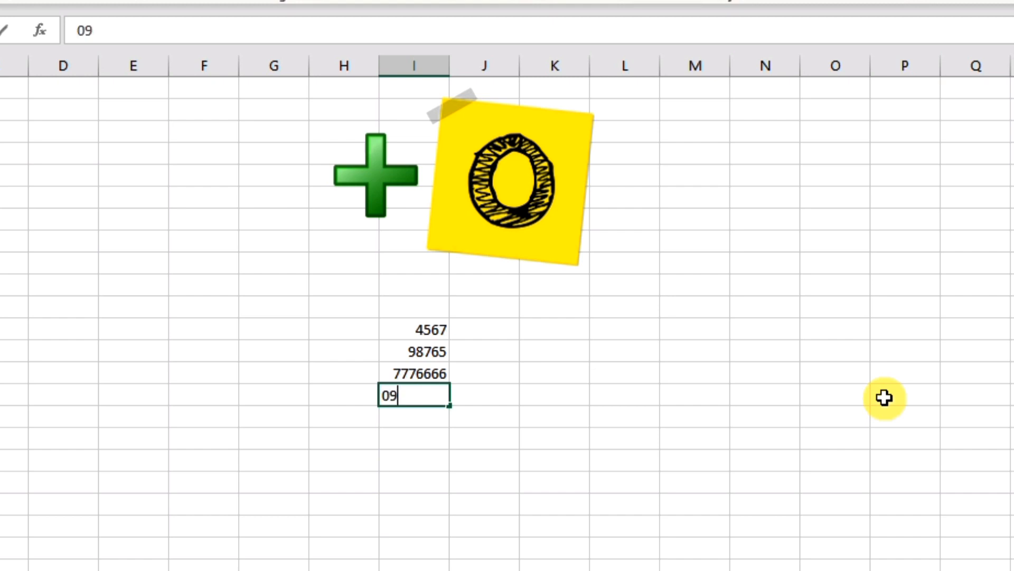
type("0978765")
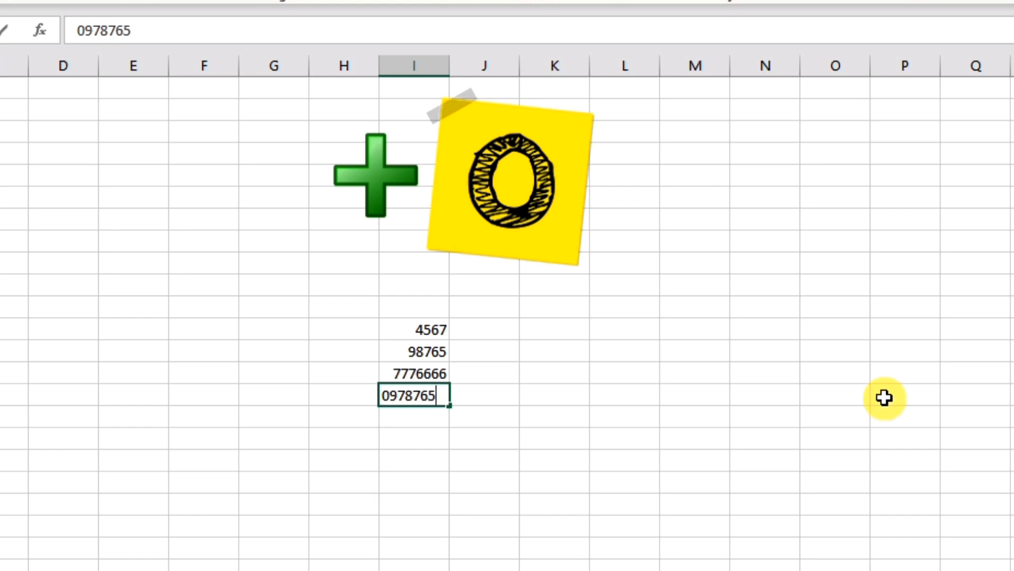
type("43")
key("Return")
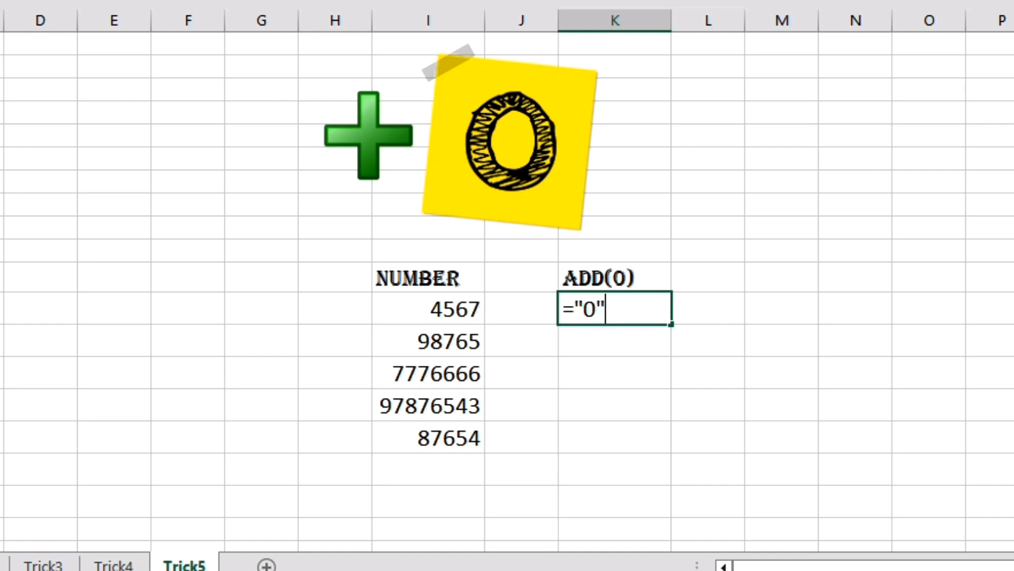
Enter the formula ="0"&I12 in K12 under the ADD(0) heading.
type("&")
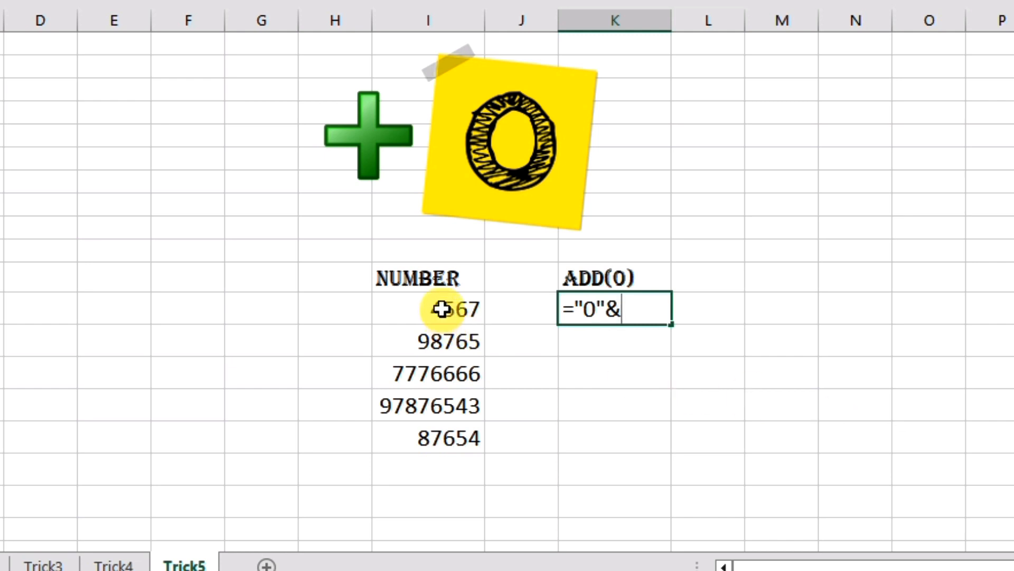
left_click(441, 310)
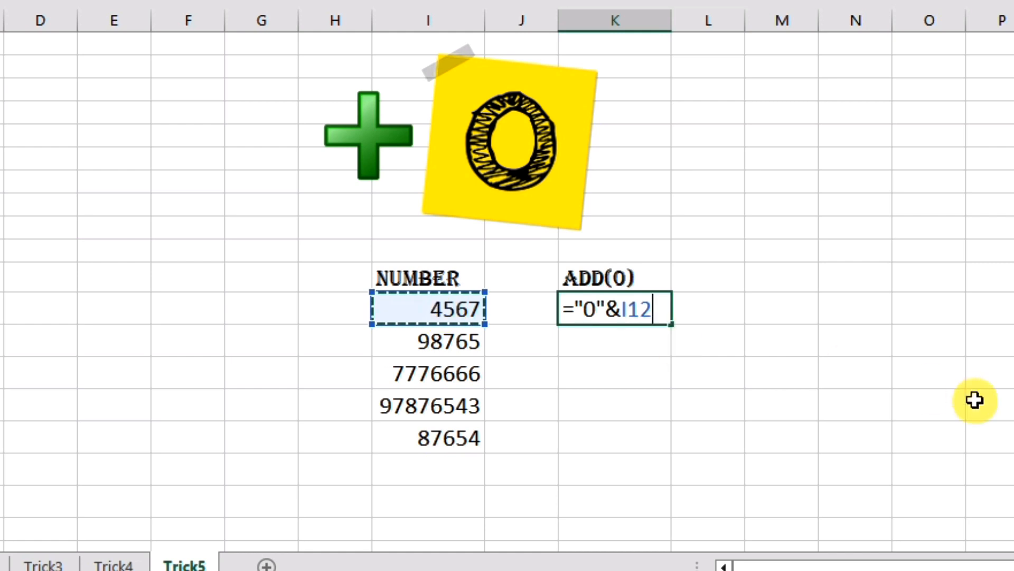
key("Return")
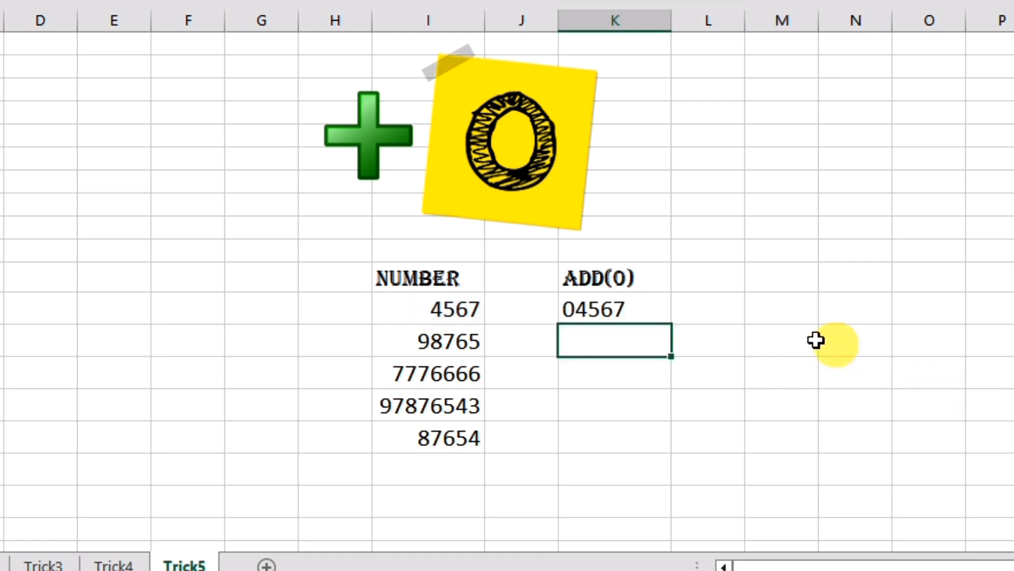
Fill the K12 formula down to K16 and widen column K to 16.86.
left_click(655, 315)
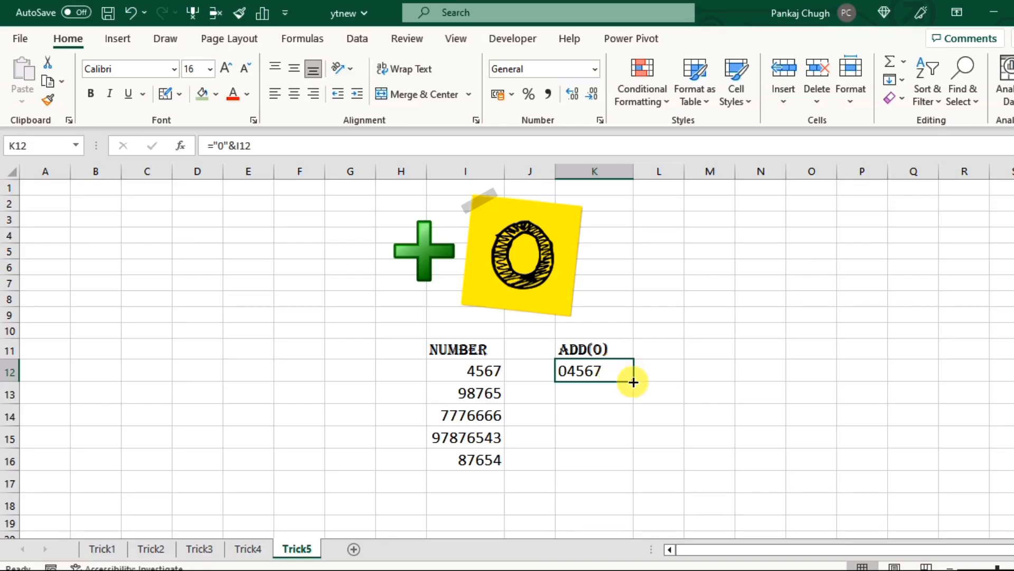
left_click_drag(632, 380, 621, 470)
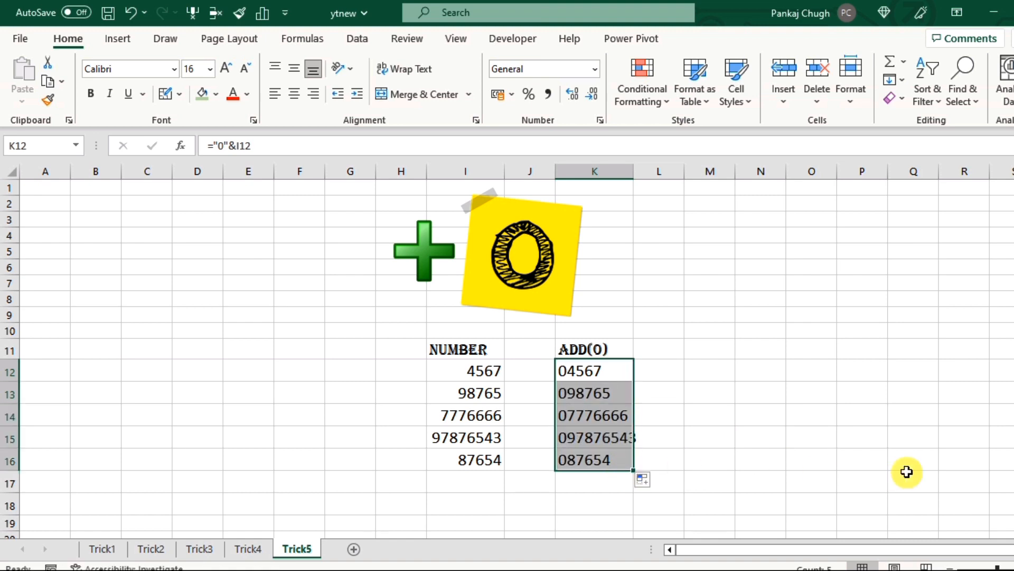
left_click(906, 472)
left_click_drag(633, 173, 653, 174)
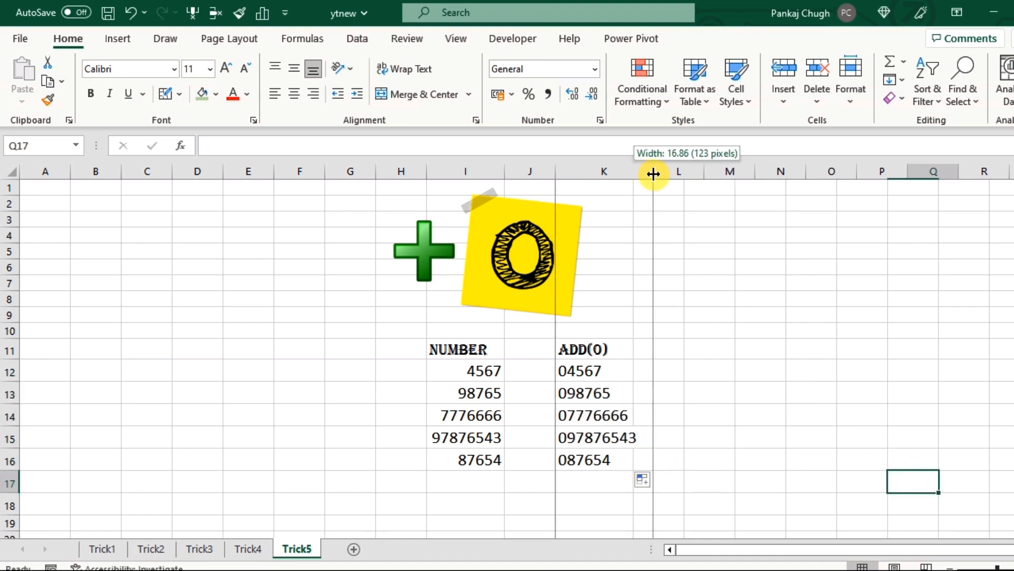
left_click(911, 288)
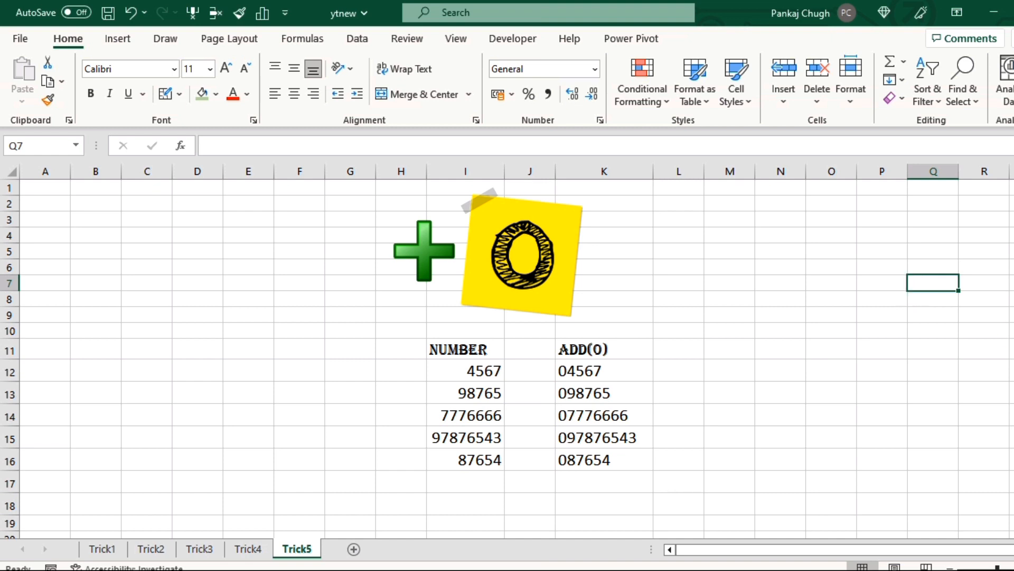